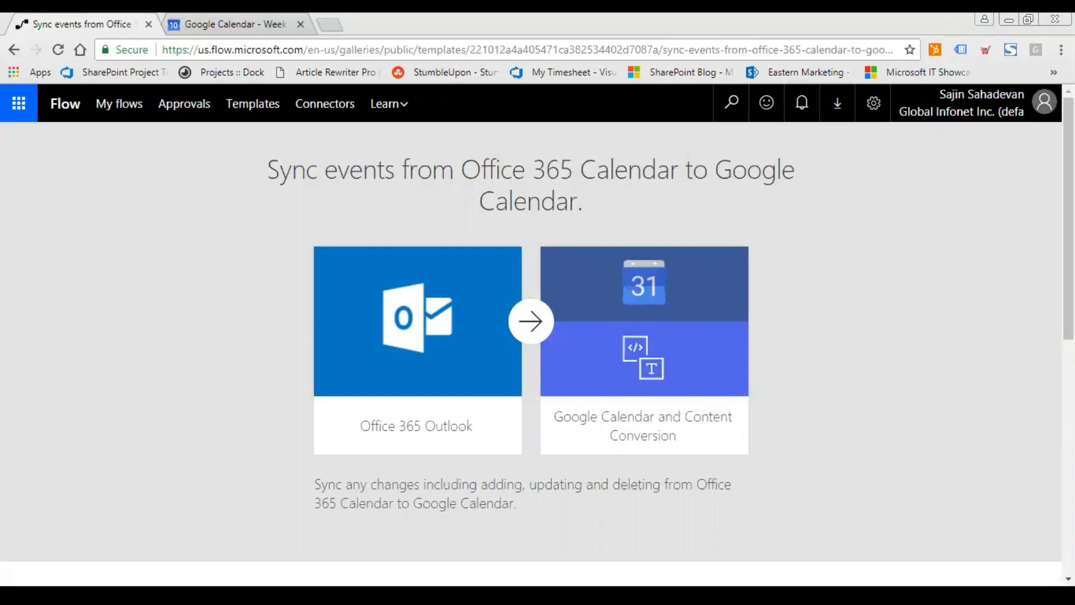
Sign in to Google Calendar for the template and allow Flow to access the account.
{"action": "scroll", "coordinate": [863, 248], "scroll_direction": "down", "scroll_amount": 5}
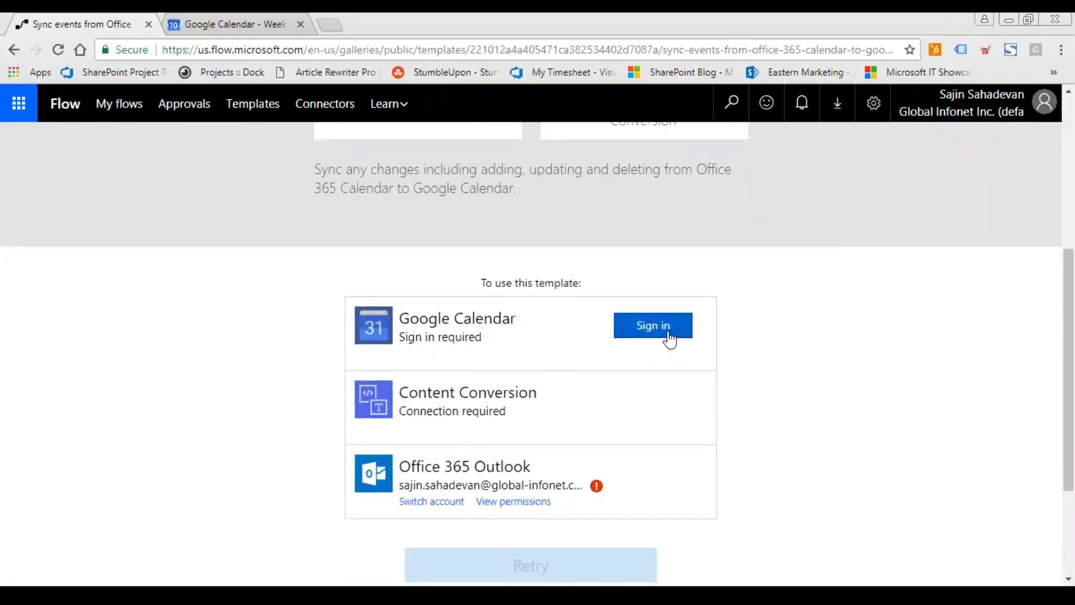
{"action": "left_click", "coordinate": [669, 338]}
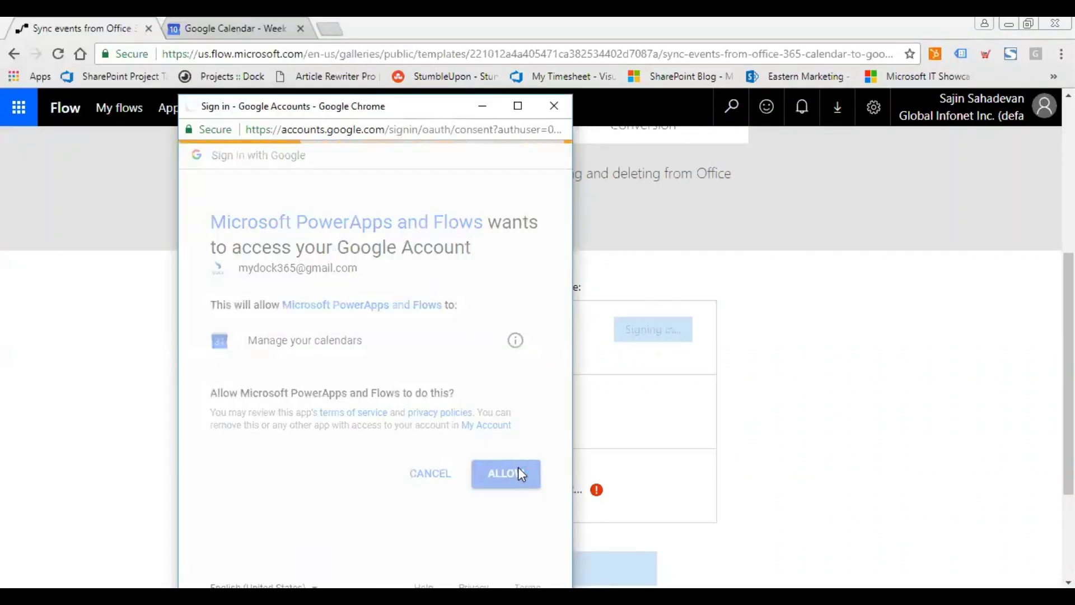
{"action": "left_click", "coordinate": [519, 468]}
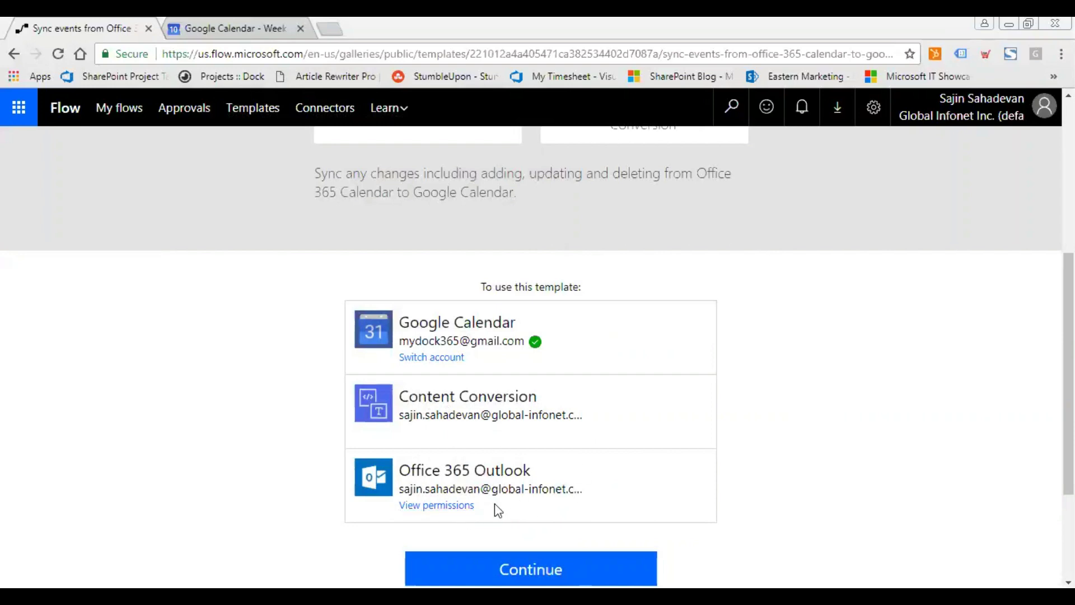
Check which Google account is signed in, then close the account details.
{"action": "left_click", "coordinate": [1008, 118]}
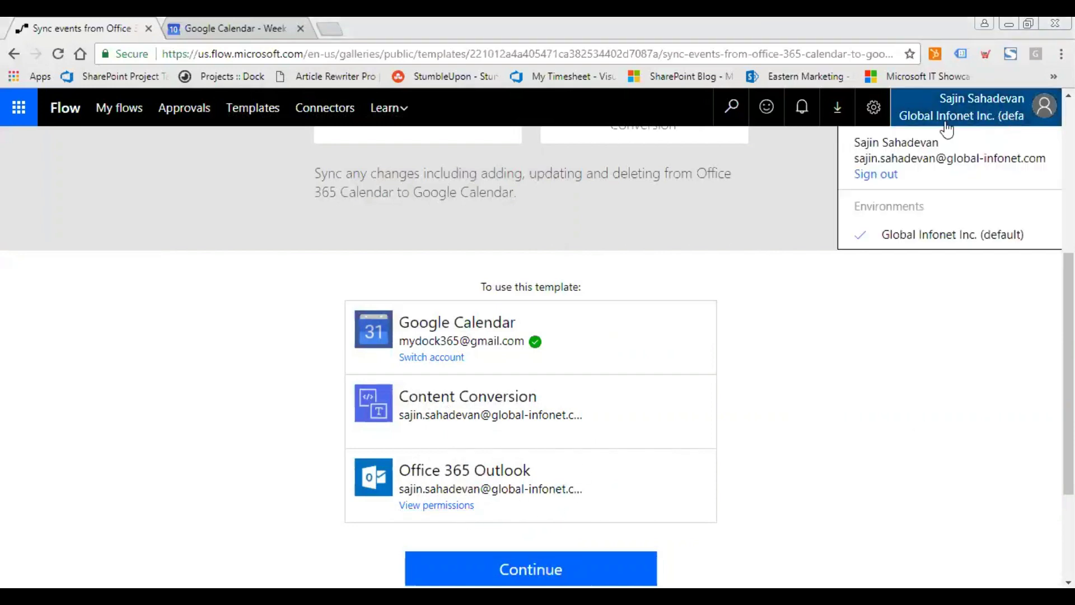
{"action": "left_click", "coordinate": [977, 119]}
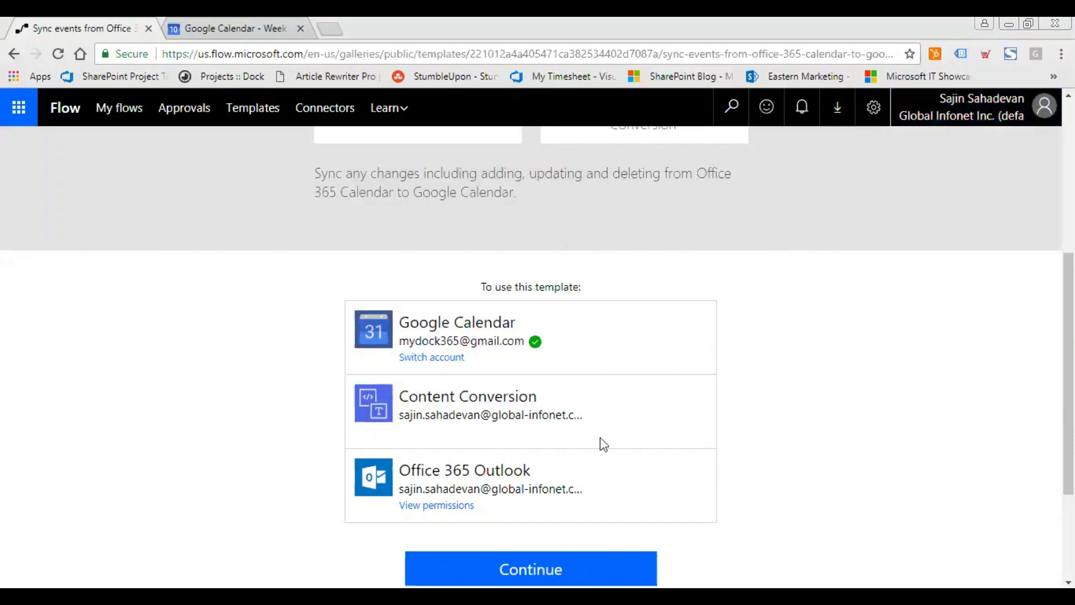
{"action": "scroll", "coordinate": [636, 456], "scroll_direction": "up", "scroll_amount": 1}
{"action": "scroll", "coordinate": [643, 448], "scroll_direction": "down", "scroll_amount": 4}
{"action": "scroll", "coordinate": [560, 403], "scroll_direction": "up", "scroll_amount": 2}
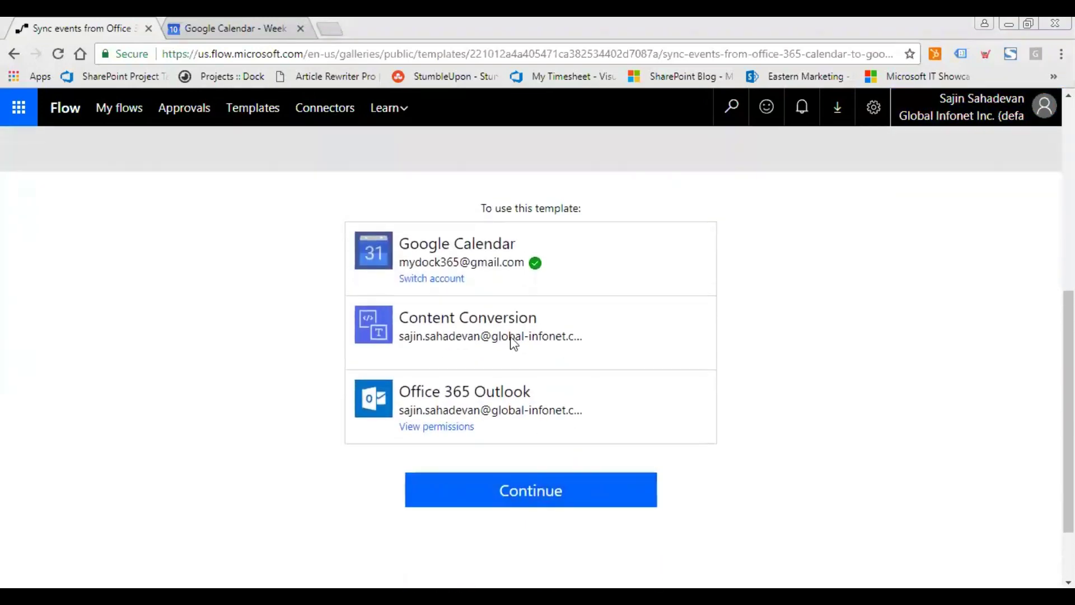
Set Calendar as the Outlook source and the Google account's calendar as the destination.
{"action": "left_click", "coordinate": [553, 498]}
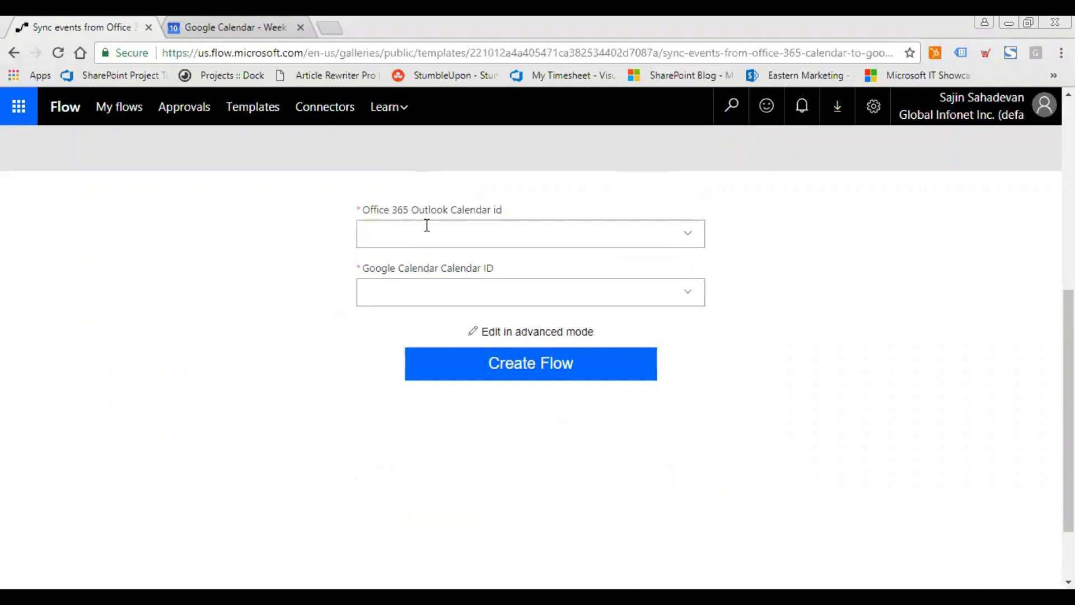
{"action": "left_click", "coordinate": [688, 237]}
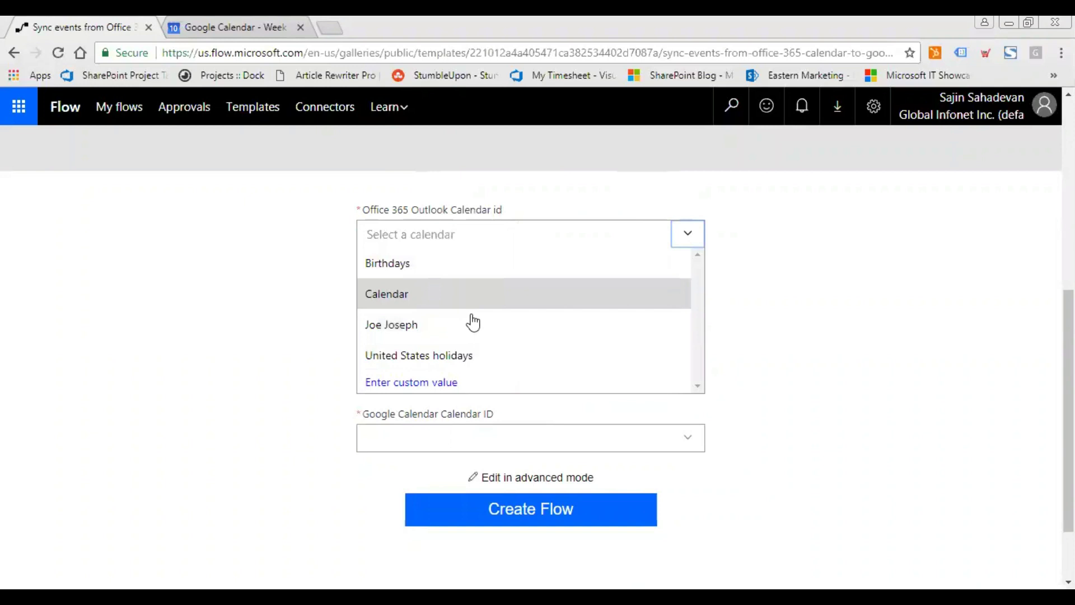
{"action": "scroll", "coordinate": [470, 319], "scroll_direction": "down", "scroll_amount": 2}
{"action": "scroll", "coordinate": [479, 319], "scroll_direction": "up", "scroll_amount": 2}
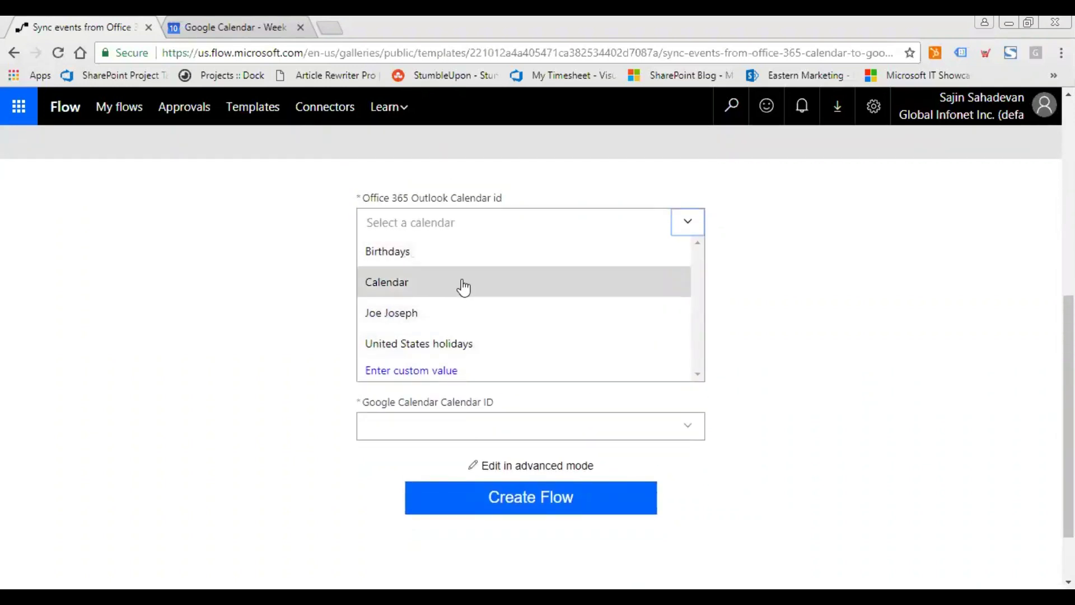
{"action": "left_click", "coordinate": [463, 287]}
{"action": "left_click", "coordinate": [687, 287]}
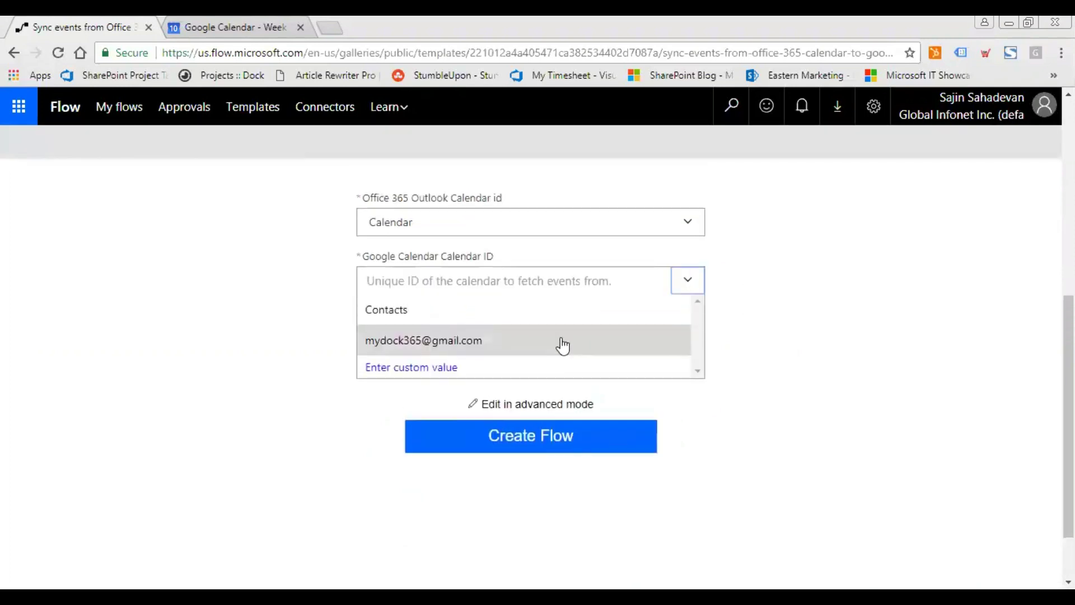
{"action": "left_click", "coordinate": [523, 351]}
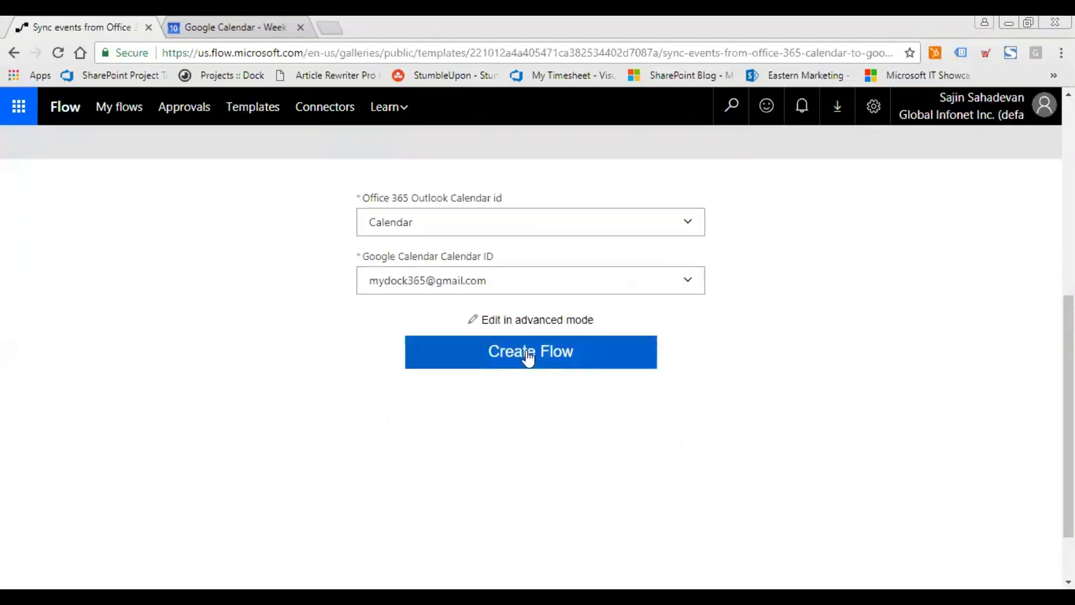
Glance at the Google Calendar week view, then open the flow in advanced edit mode.
{"action": "left_click", "coordinate": [246, 23]}
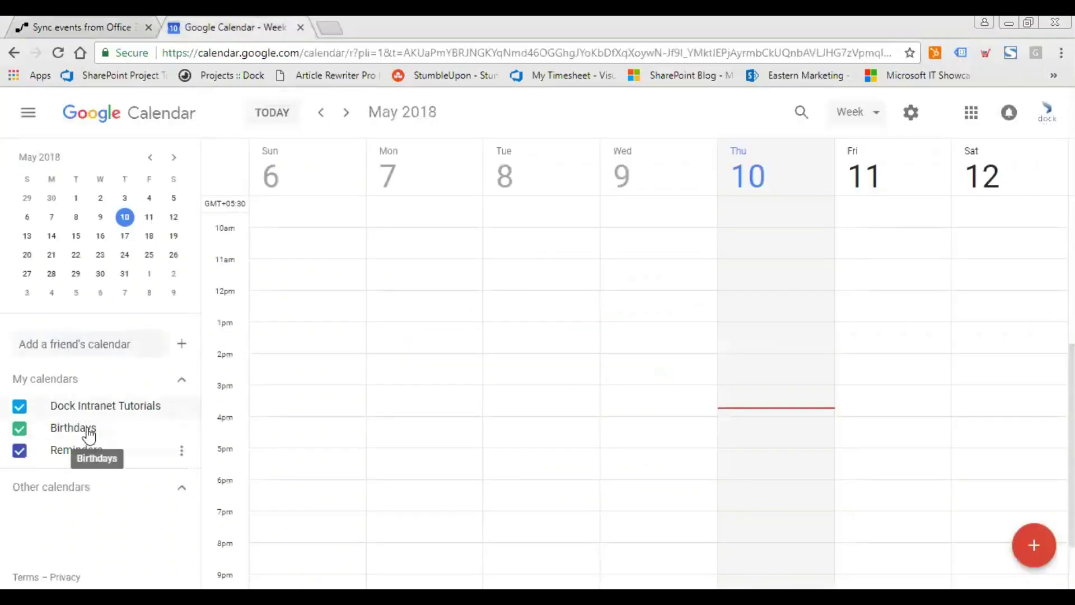
{"action": "left_click", "coordinate": [70, 25]}
{"action": "left_click", "coordinate": [217, 23]}
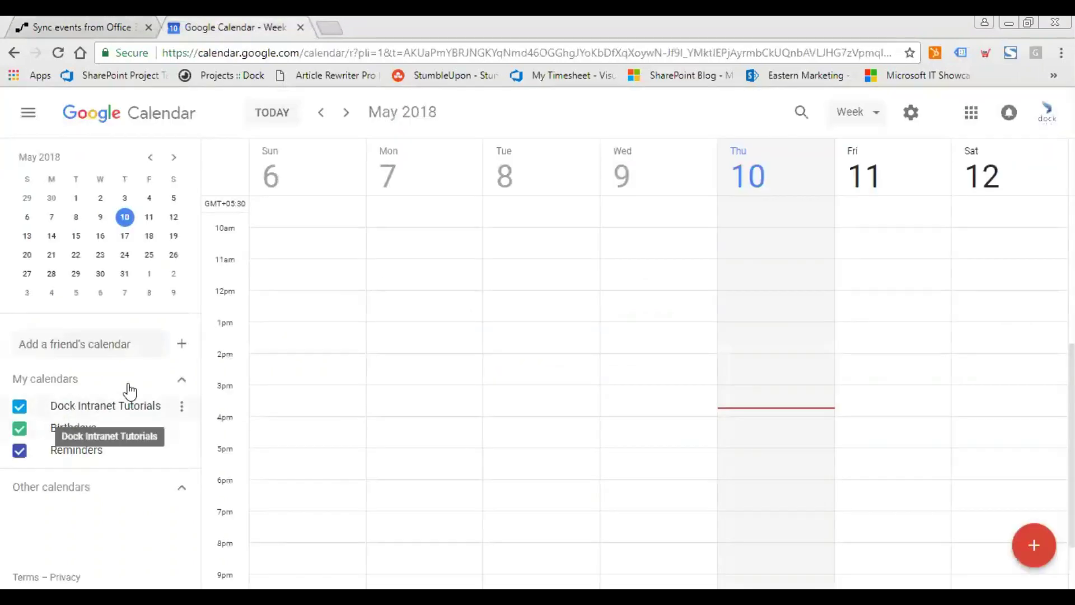
{"action": "left_click", "coordinate": [114, 27]}
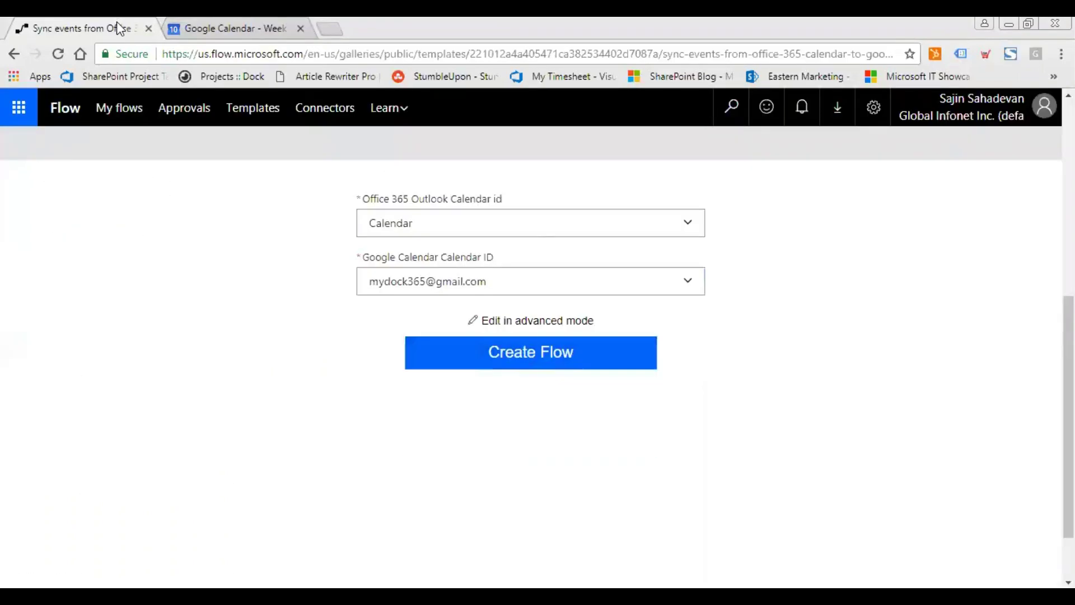
{"action": "left_click", "coordinate": [582, 322]}
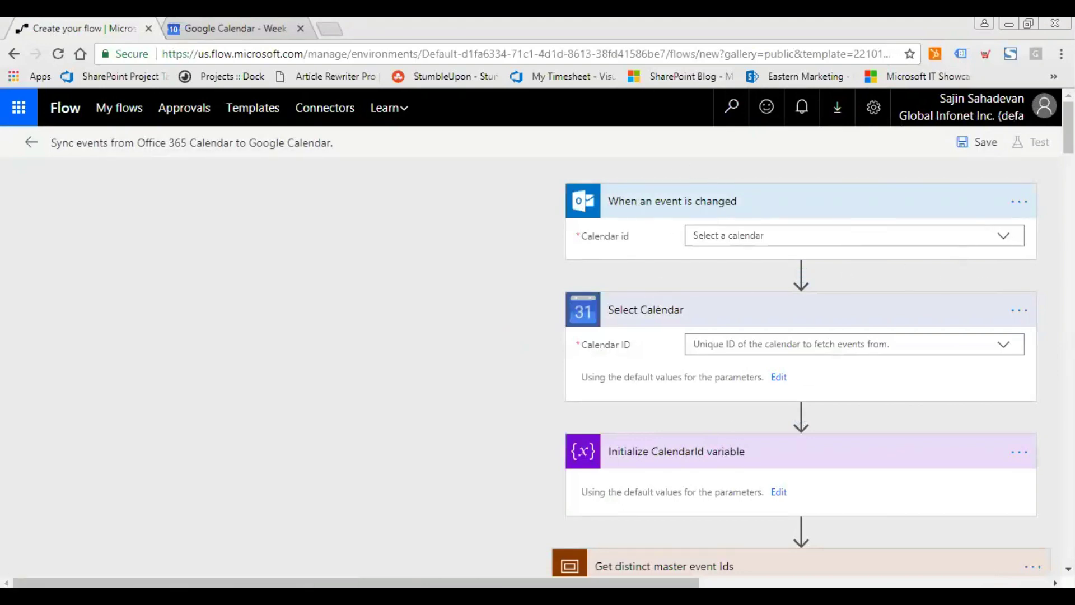
Set the 'When an event is changed' trigger's Calendar id to Calendar and review the flow steps.
{"action": "left_click", "coordinate": [1010, 241]}
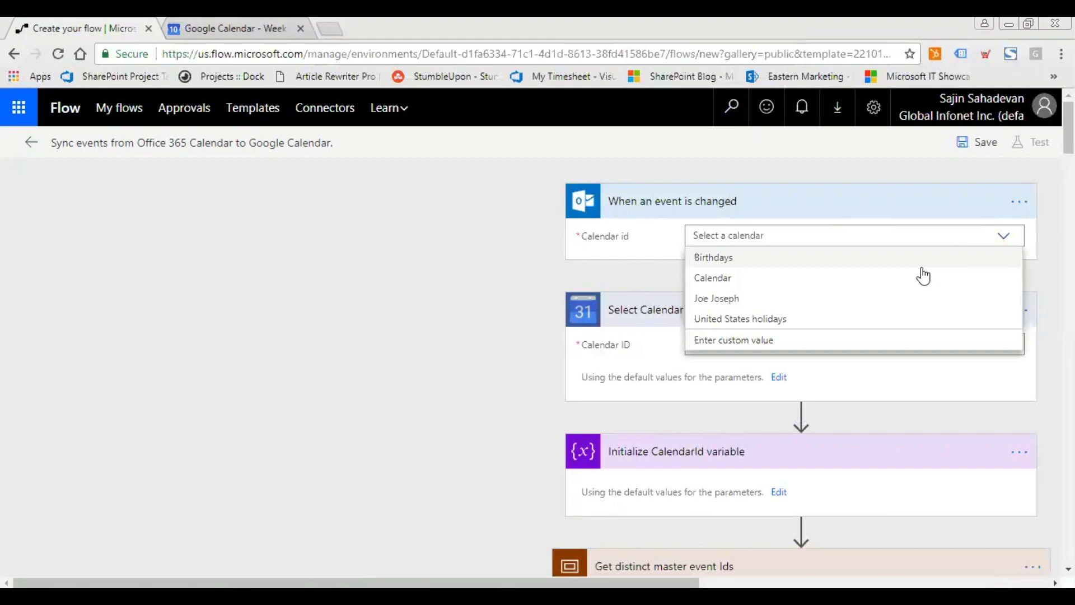
{"action": "left_click", "coordinate": [818, 280]}
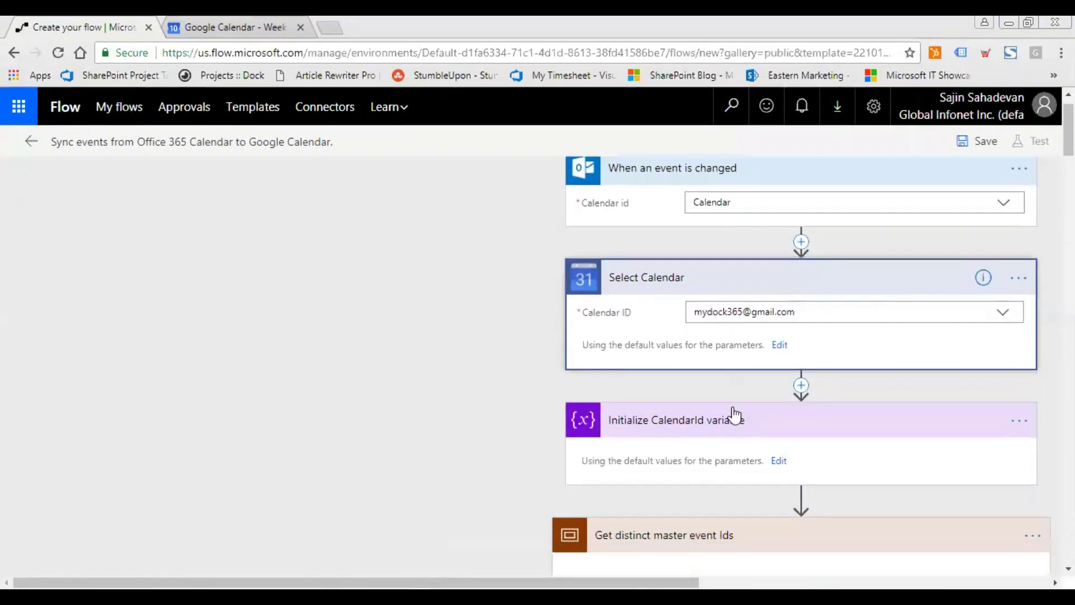
{"action": "scroll", "coordinate": [735, 413], "scroll_direction": "down", "scroll_amount": 2}
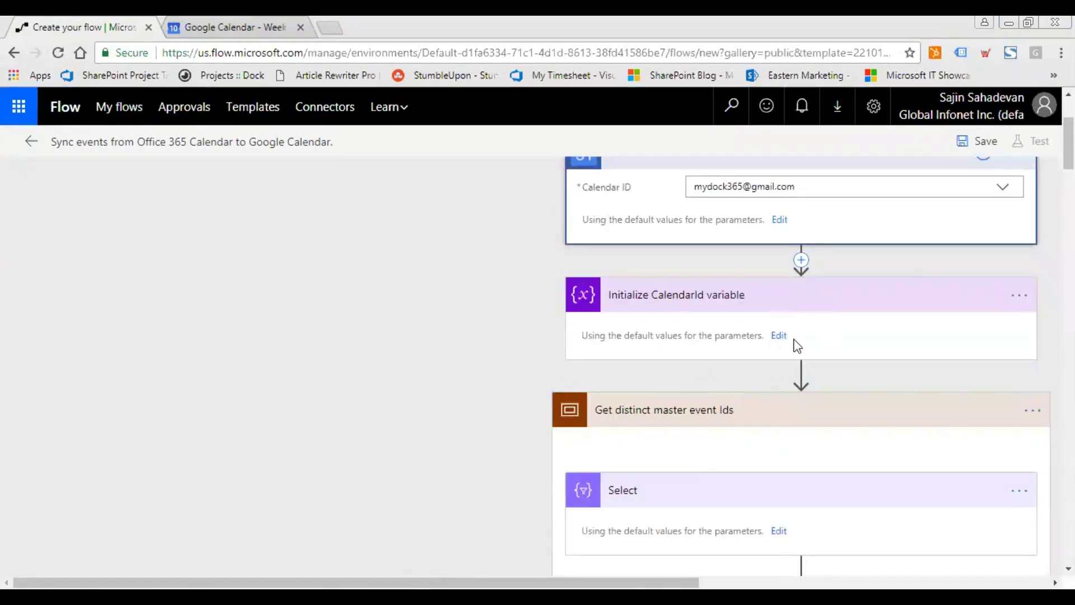
{"action": "mouse_move", "coordinate": [796, 367]}
{"action": "scroll", "coordinate": [714, 372], "scroll_direction": "down", "scroll_amount": 7}
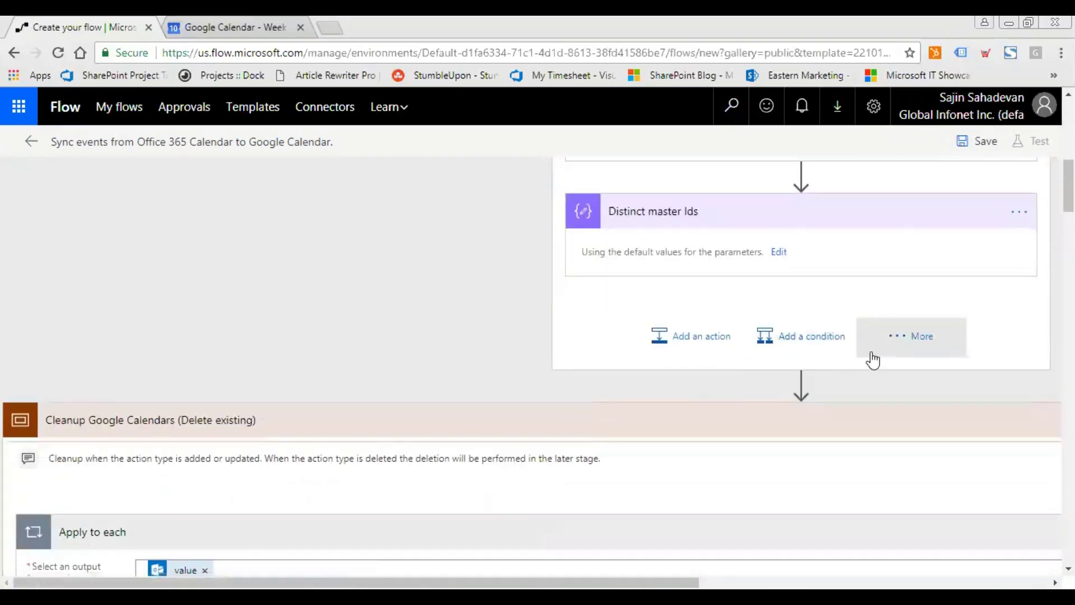
{"action": "scroll", "coordinate": [669, 352], "scroll_direction": "down", "scroll_amount": 3}
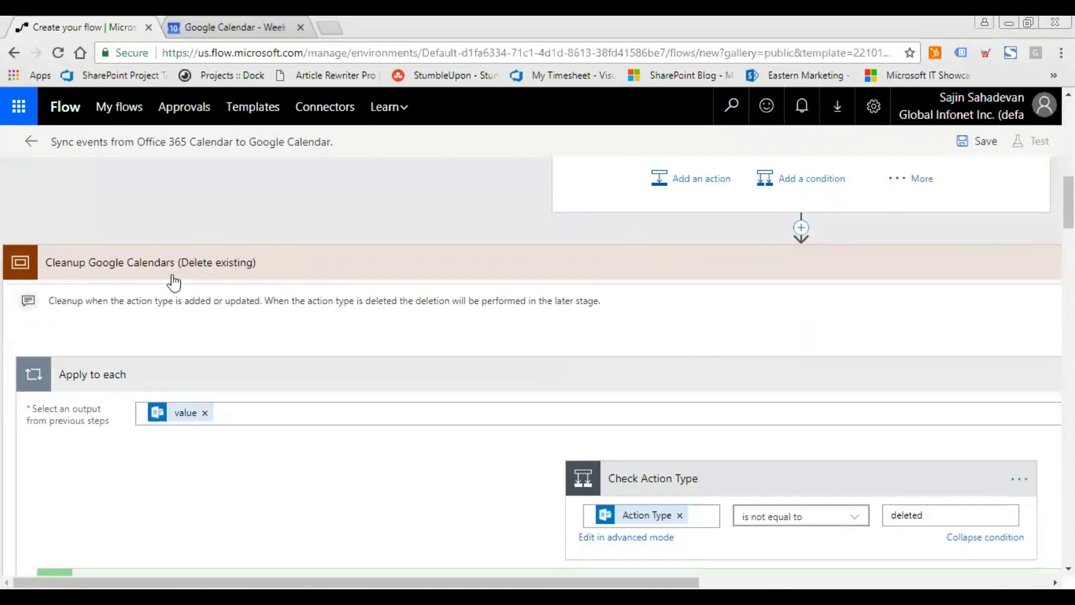
{"action": "scroll", "coordinate": [392, 353], "scroll_direction": "down", "scroll_amount": 6}
{"action": "scroll", "coordinate": [418, 360], "scroll_direction": "down", "scroll_amount": 5}
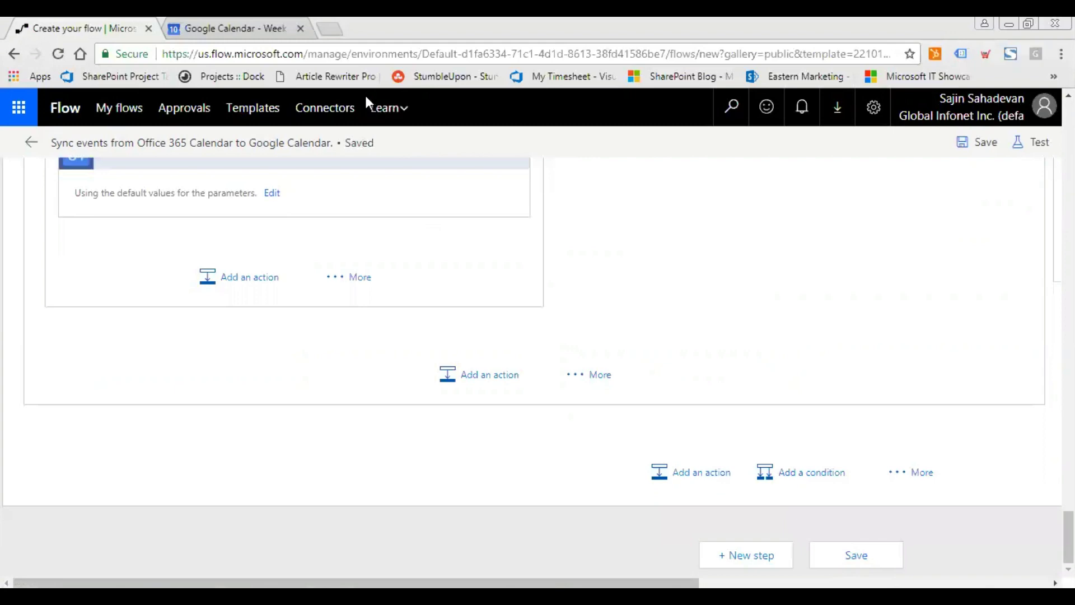
Leave the editor, confirm the leave-page prompt, and dismiss the expired premium trial notice on the flow page.
{"action": "left_click", "coordinate": [31, 142]}
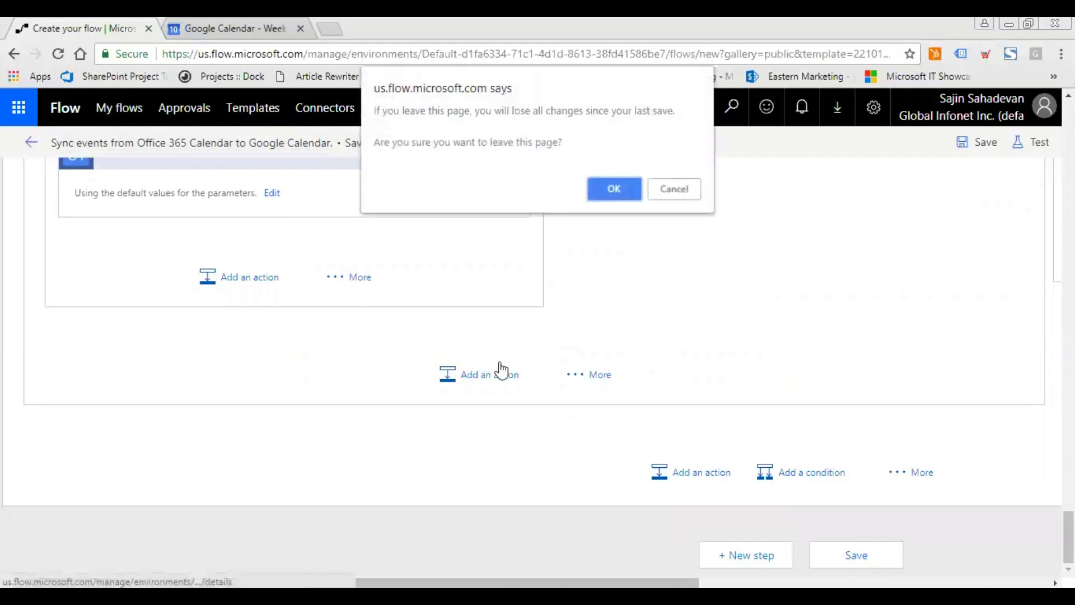
{"action": "left_click", "coordinate": [614, 189]}
{"action": "scroll", "coordinate": [723, 448], "scroll_direction": "down", "scroll_amount": 4}
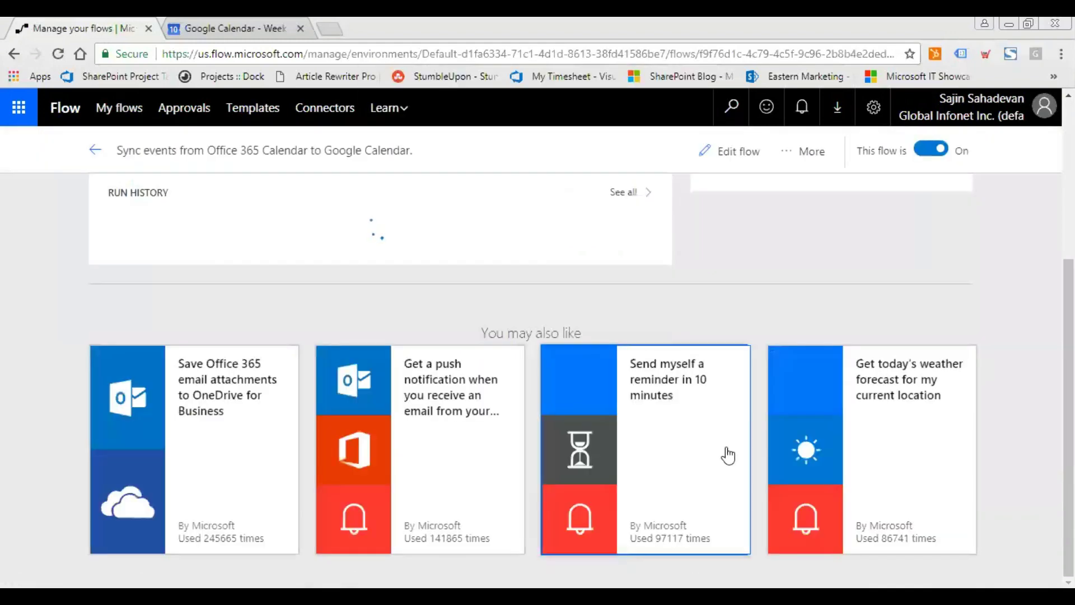
{"action": "scroll", "coordinate": [724, 451], "scroll_direction": "up", "scroll_amount": 5}
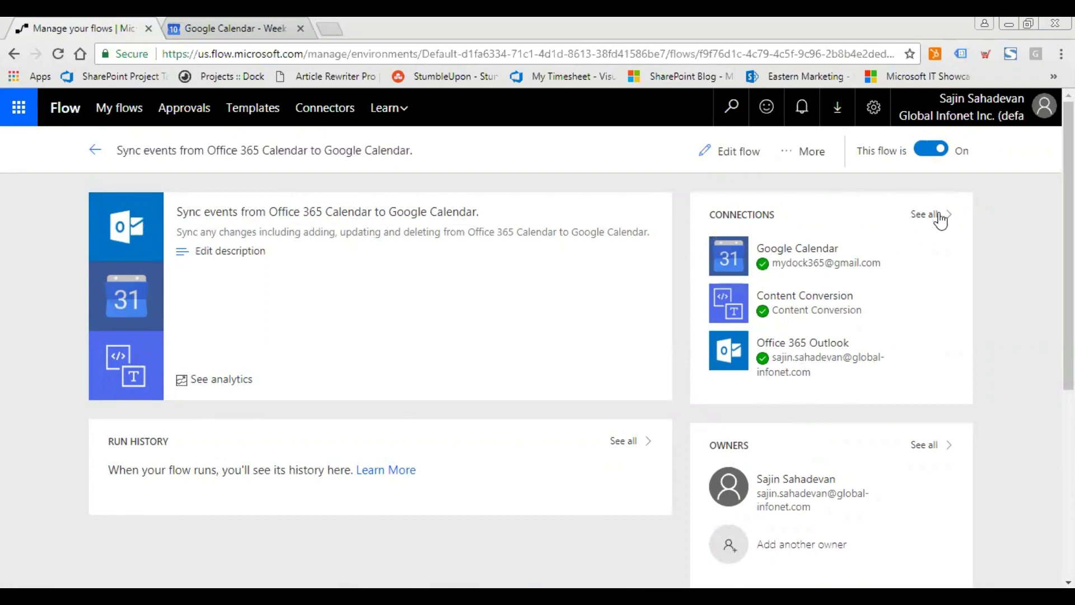
{"action": "left_click", "coordinate": [219, 379]}
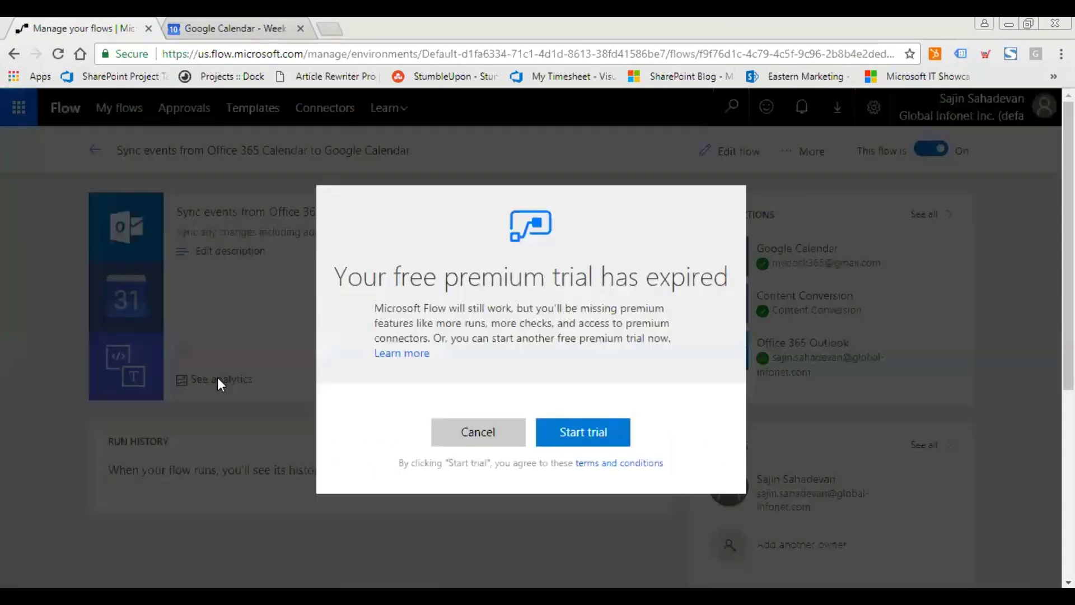
{"action": "left_click", "coordinate": [517, 435]}
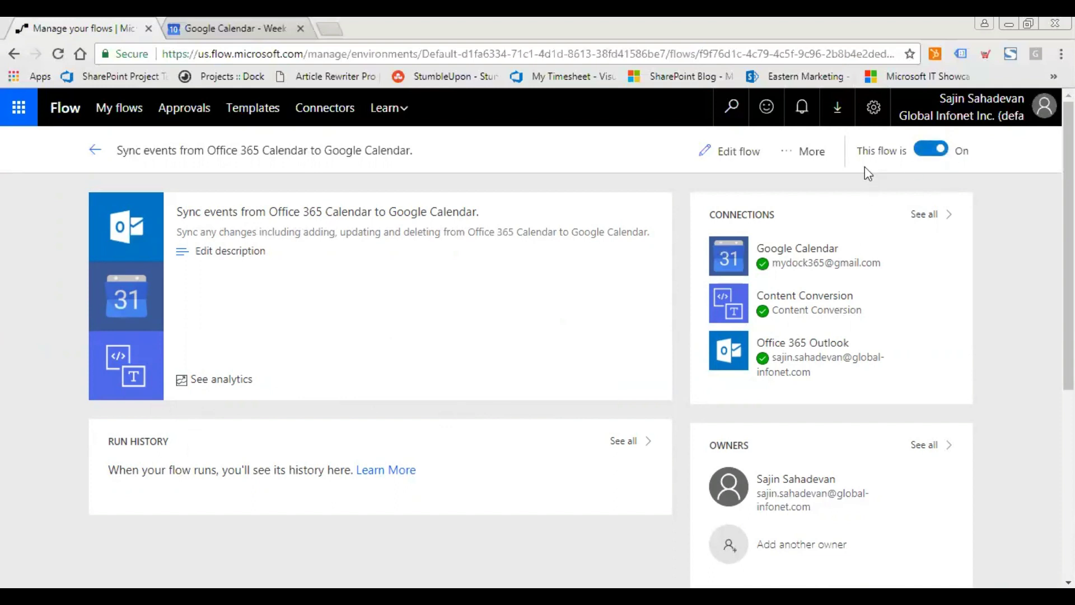
View the sync flow's owners on its Share page, then reopen the flow from My flows.
{"action": "left_click", "coordinate": [826, 163]}
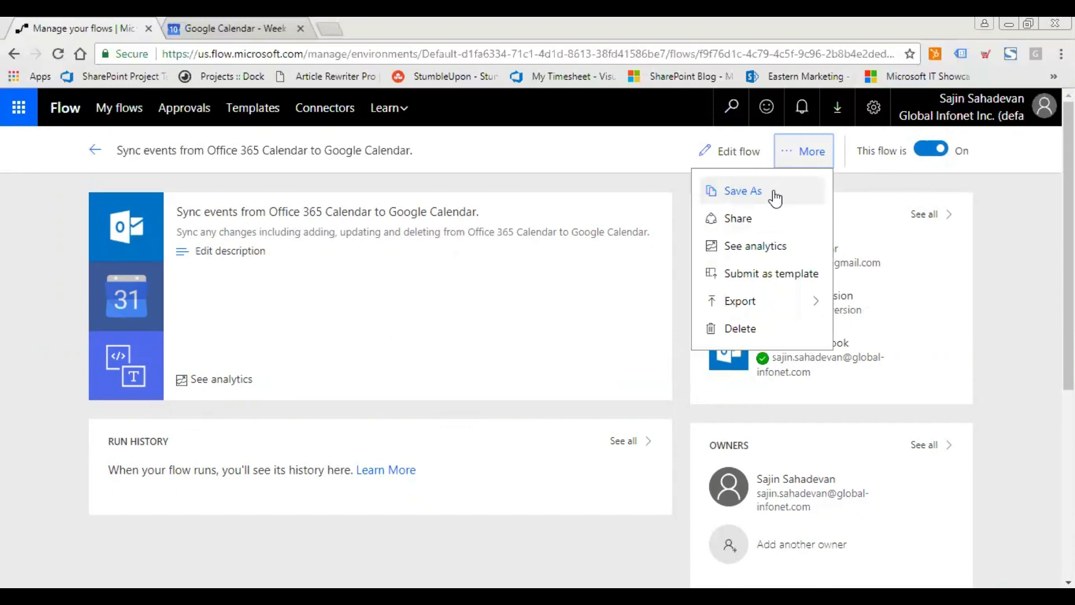
{"action": "left_click", "coordinate": [761, 221]}
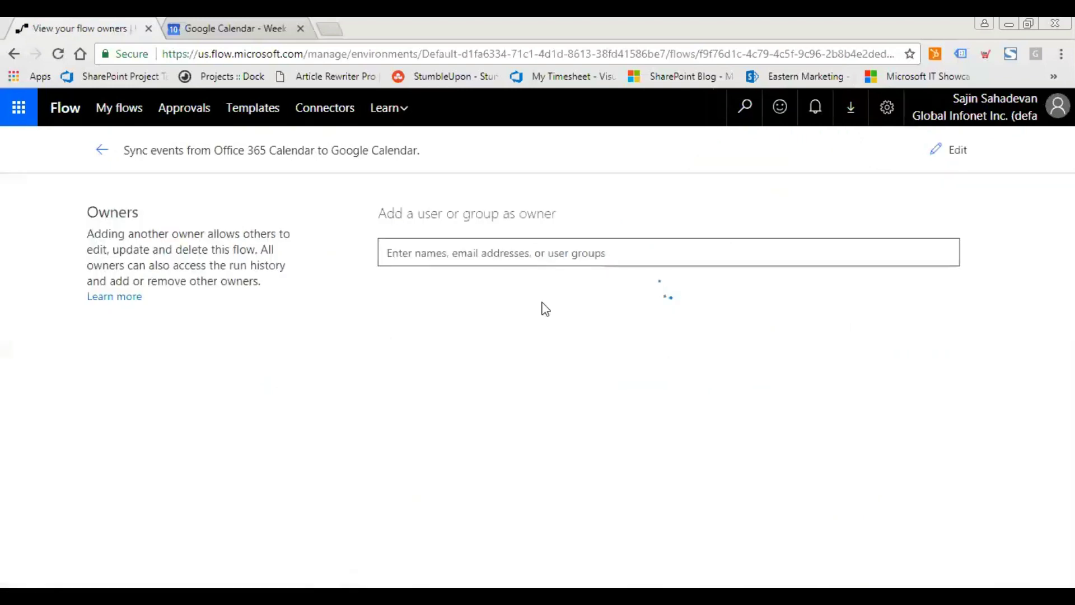
{"action": "left_click", "coordinate": [96, 151]}
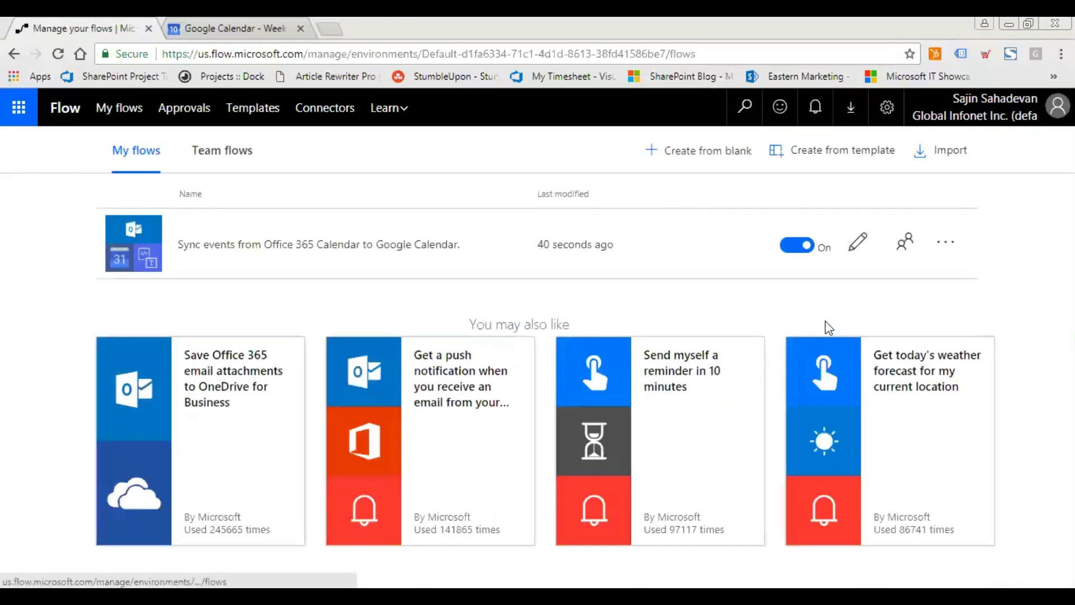
{"action": "left_click", "coordinate": [431, 246]}
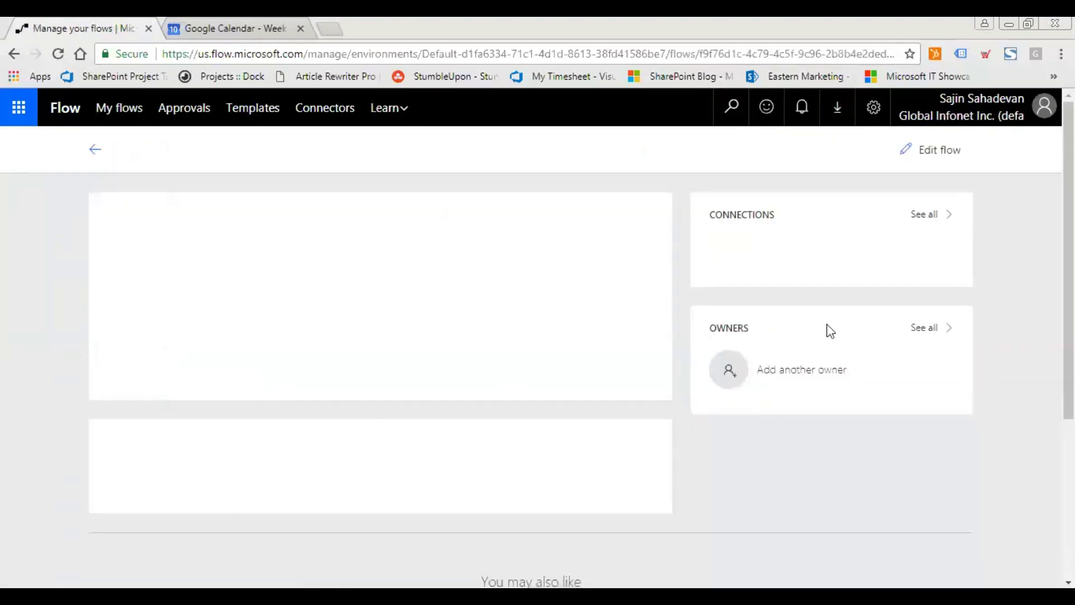
{"action": "scroll", "coordinate": [829, 386], "scroll_direction": "down", "scroll_amount": 3}
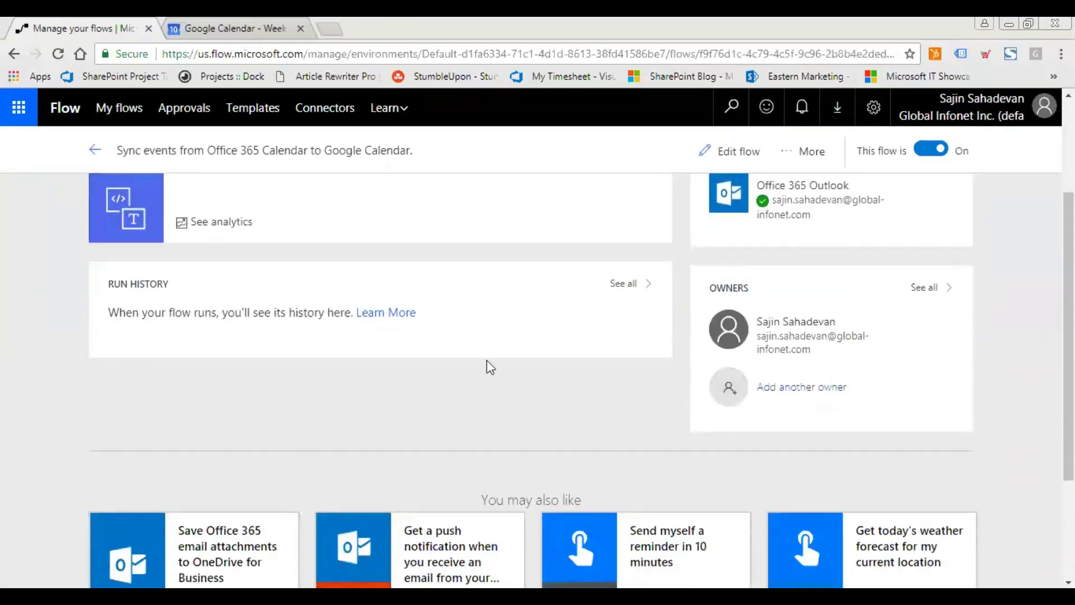
{"action": "scroll", "coordinate": [431, 353], "scroll_direction": "up", "scroll_amount": 1}
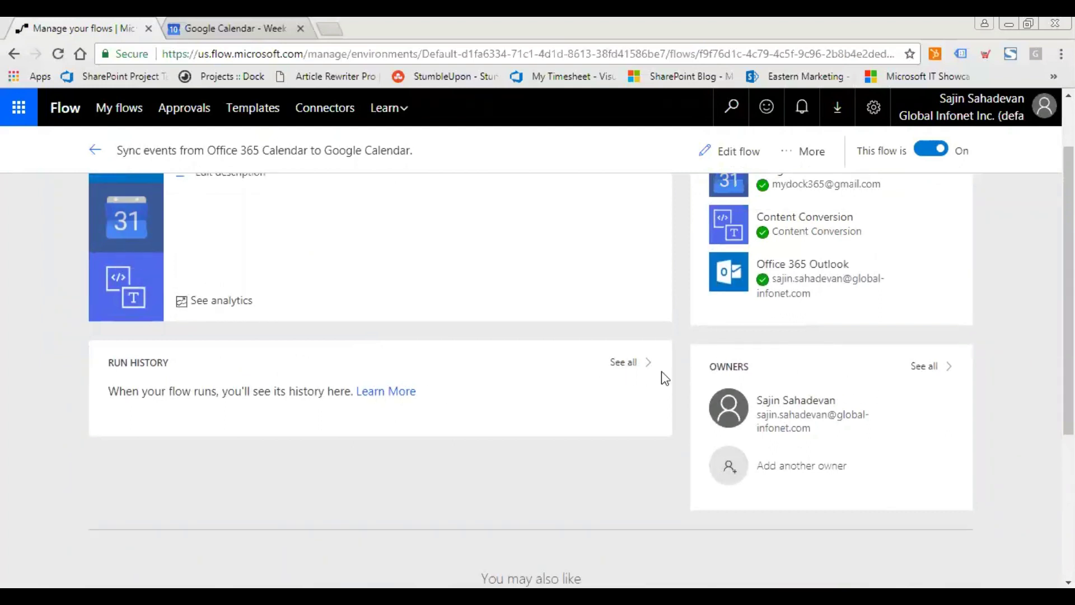
{"action": "left_click", "coordinate": [629, 364]}
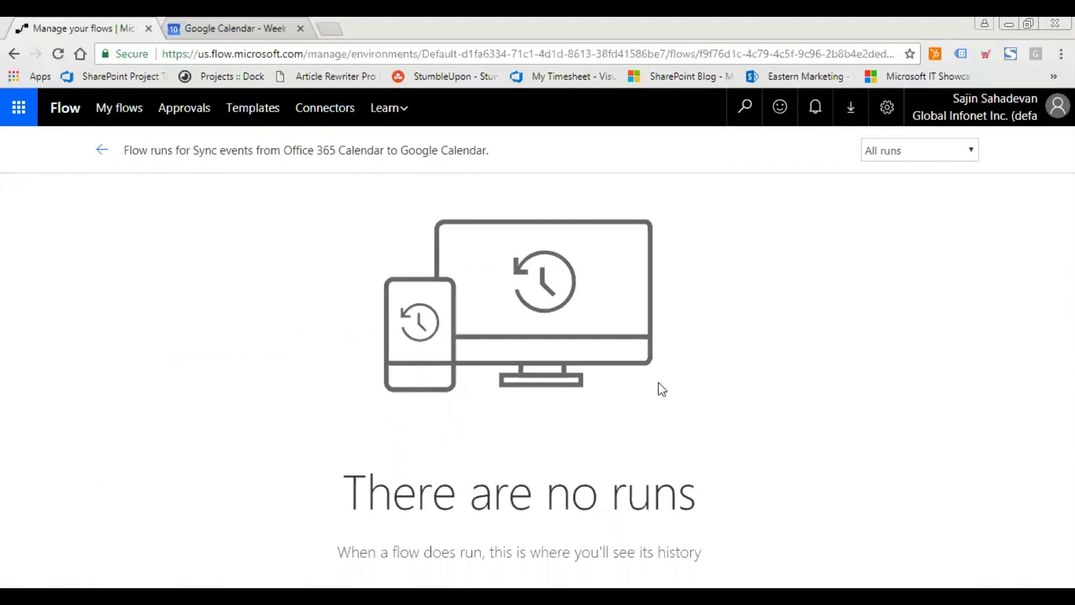
{"action": "left_click", "coordinate": [100, 150]}
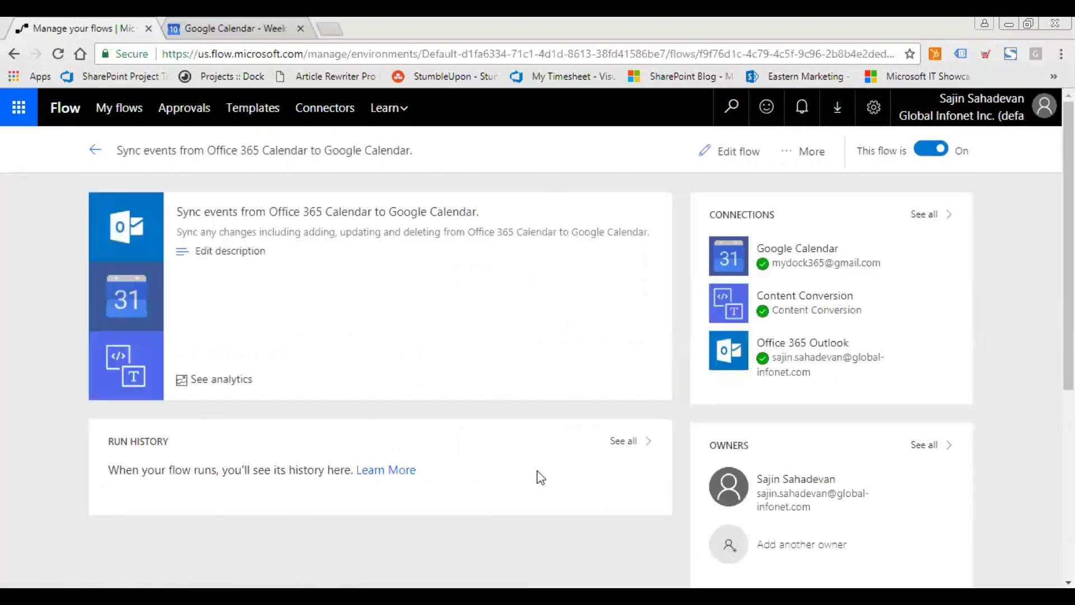
{"action": "left_click", "coordinate": [252, 17]}
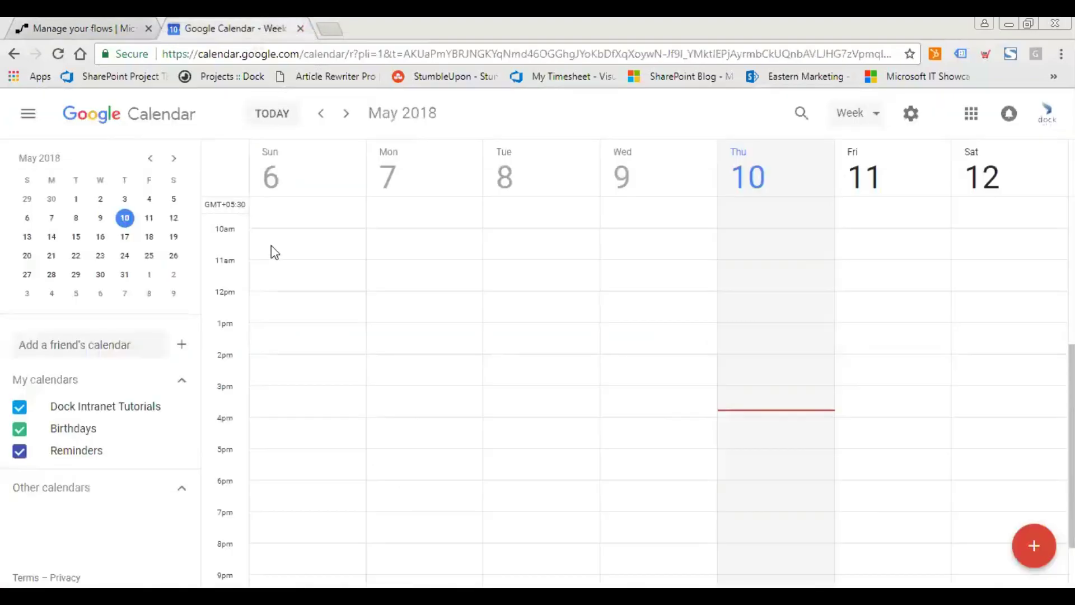
{"action": "key", "text": "alt+Tab"}
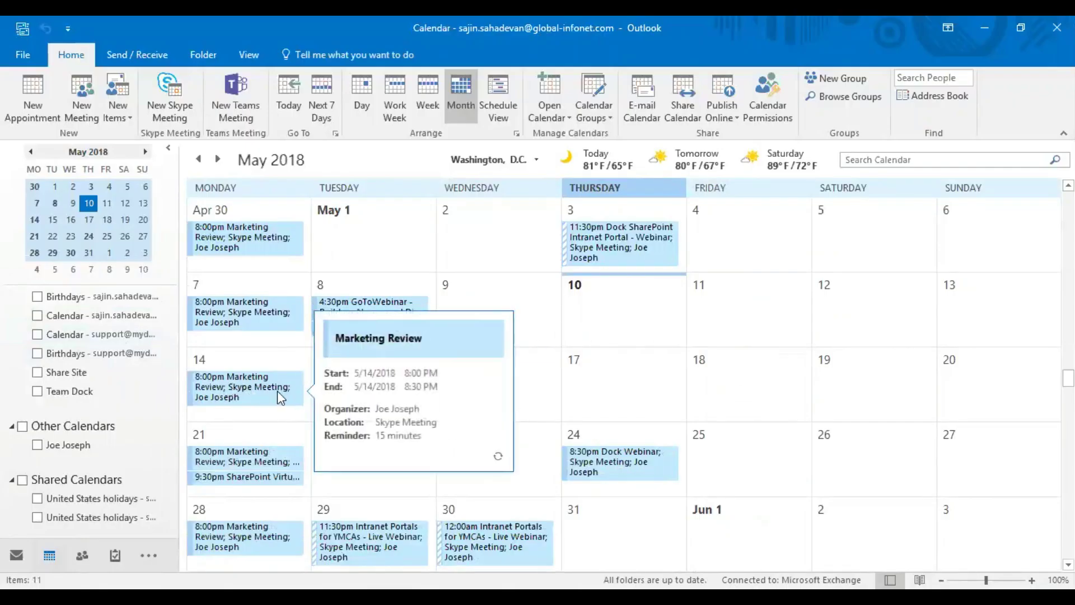
Create an event on Tue 5/15/2018 and add an attendee's e-mail address in the Scheduling Assistant.
{"action": "left_click", "coordinate": [408, 402]}
{"action": "double_click", "coordinate": [394, 391]}
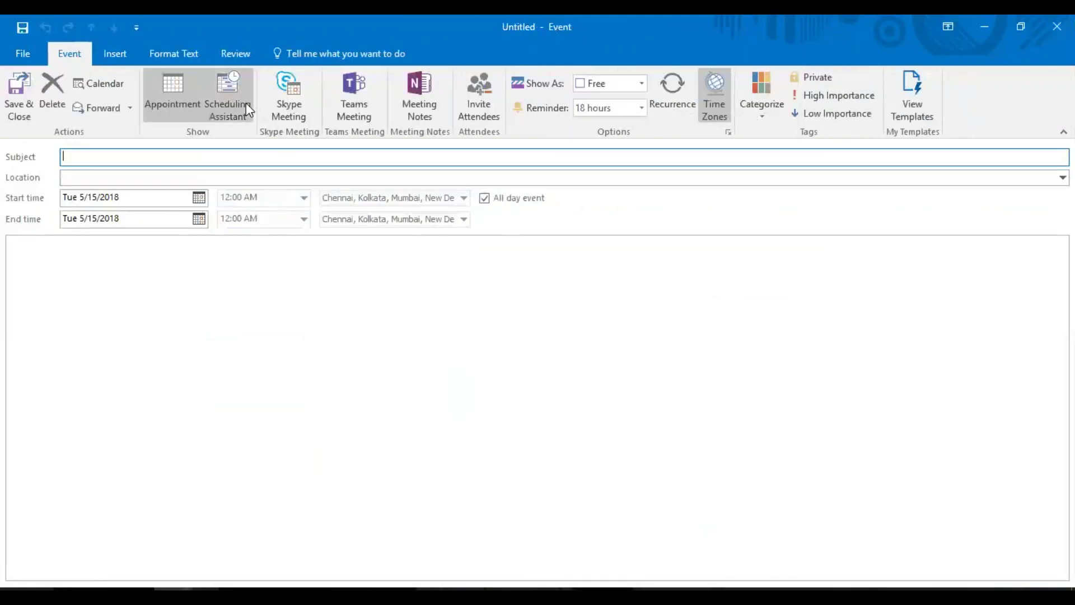
{"action": "left_click", "coordinate": [247, 106]}
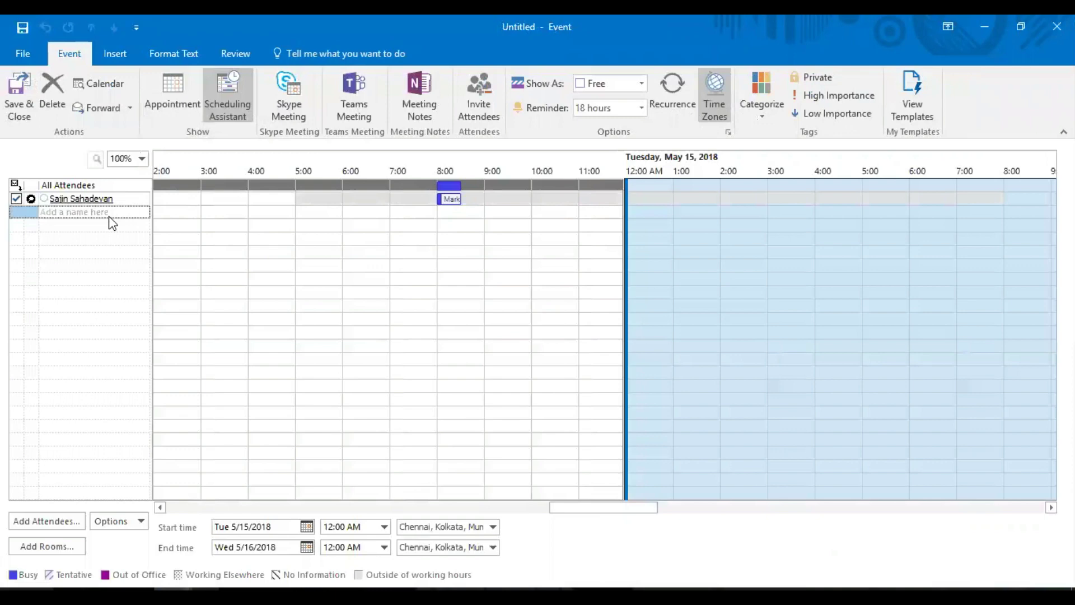
{"action": "left_click", "coordinate": [159, 109]}
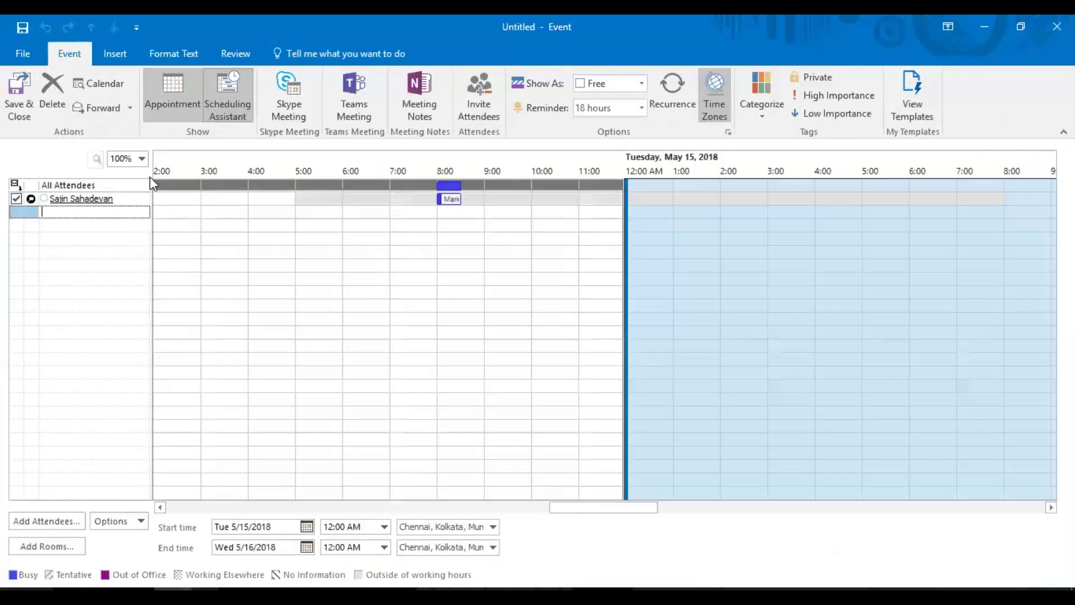
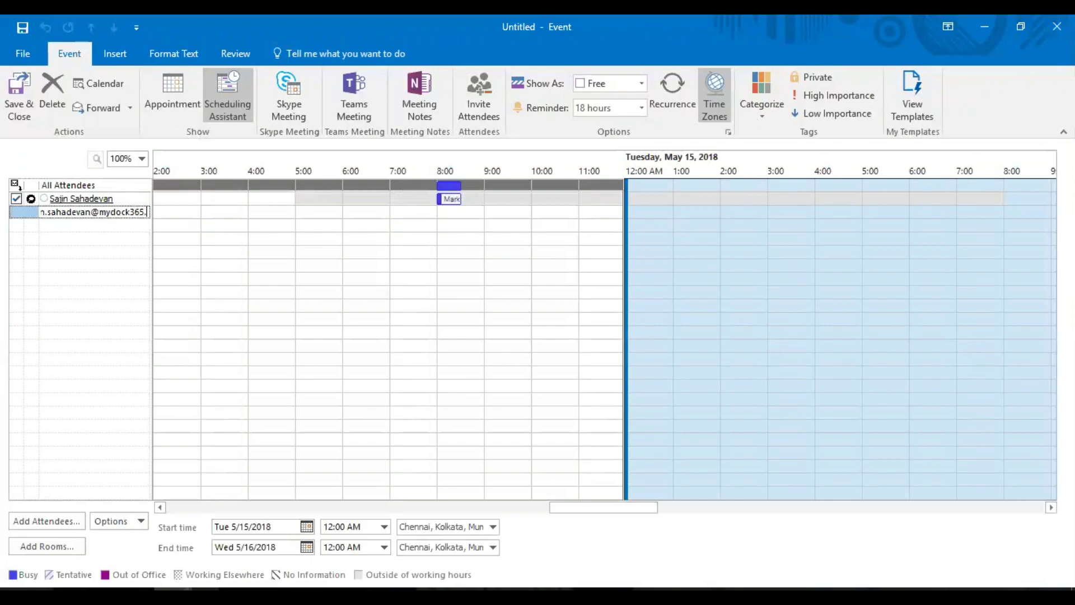
{"action": "key", "text": "Return"}
{"action": "left_click", "coordinate": [140, 98]}
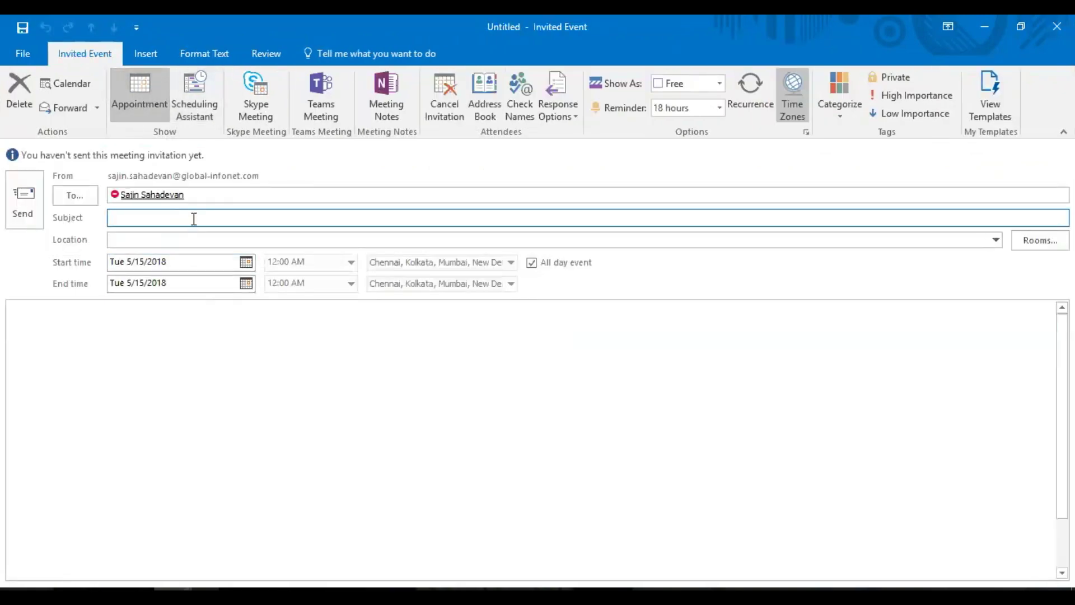
Title the meeting 'Dock Meeting - Next Gen Plan' with location 'Skype for Business'.
{"action": "type", "text": "Dock M"}
{"action": "type", "text": "eeting - Next Gen Plan"}
{"action": "key", "text": "Tab"}
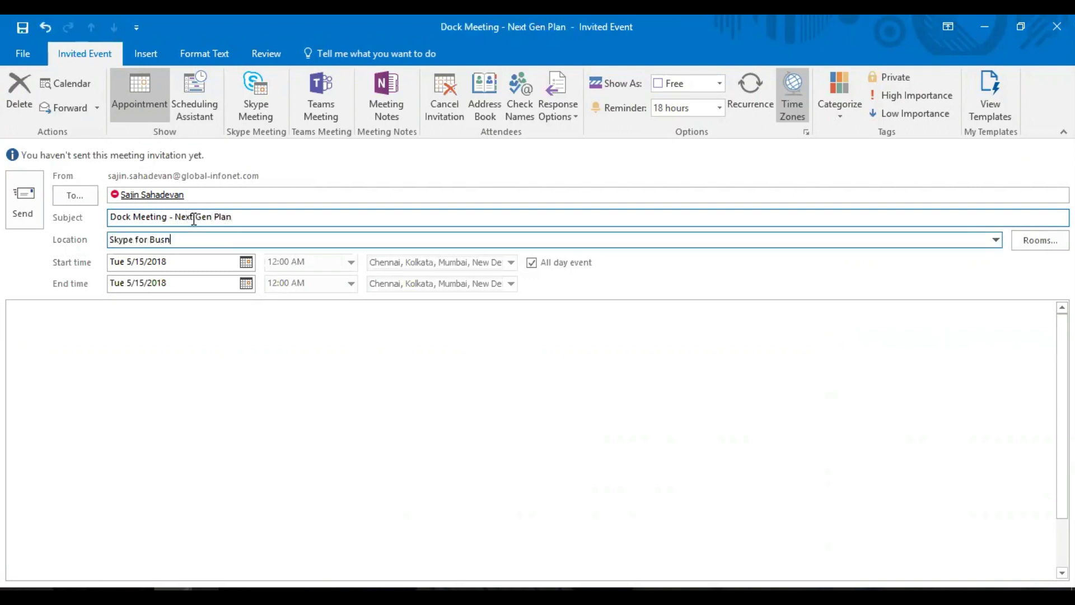
{"action": "type", "text": "Skype for Business"}
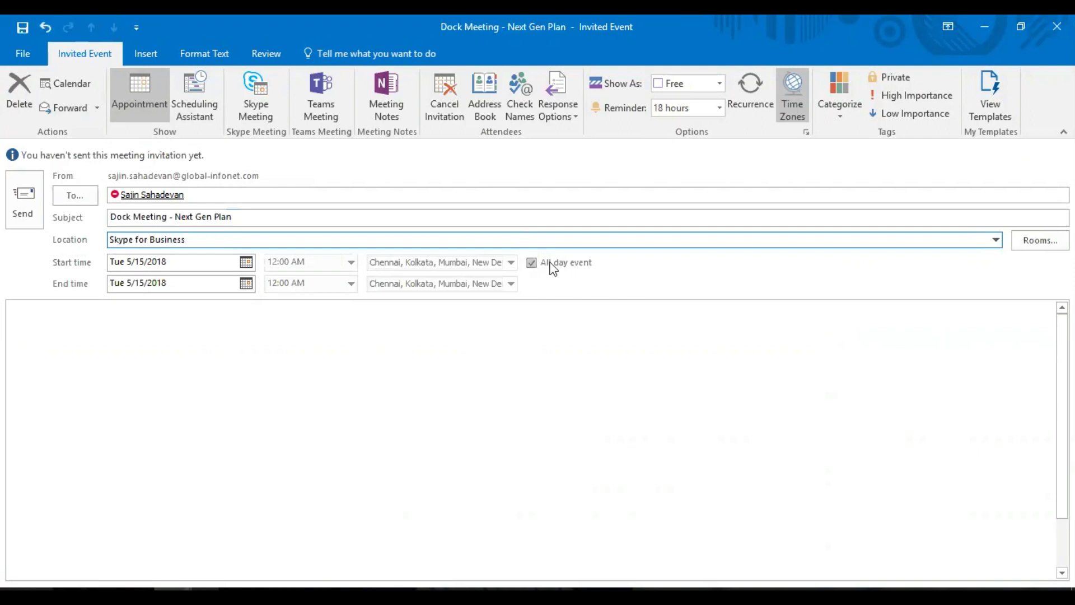
Turn off all-day event and set the time zone to Eastern Time (US & Canada).
{"action": "left_click", "coordinate": [549, 264]}
{"action": "left_click", "coordinate": [511, 262]}
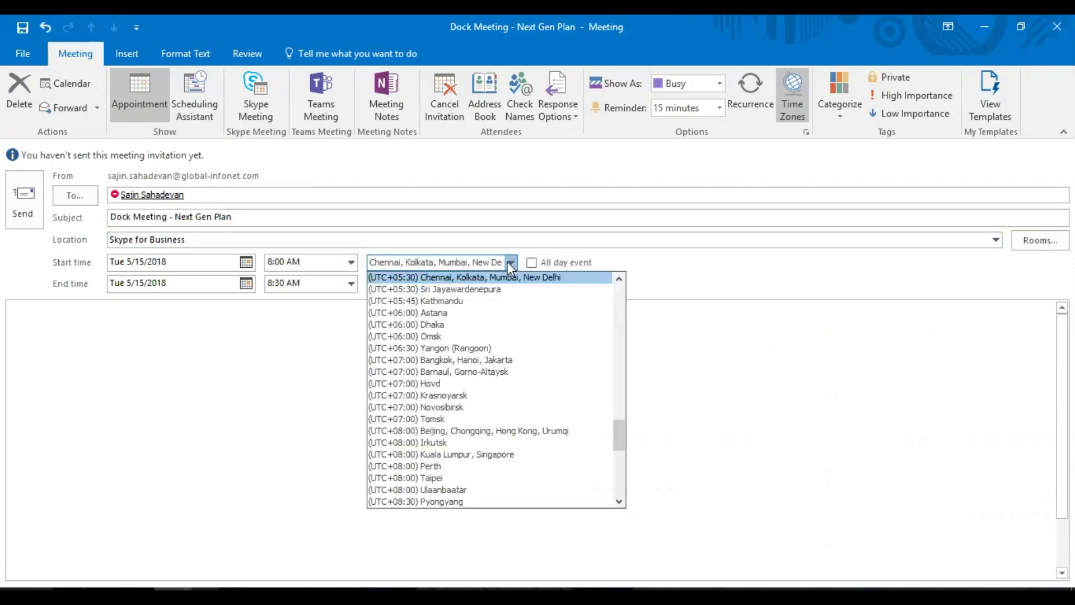
{"action": "scroll", "coordinate": [493, 361], "scroll_direction": "up", "scroll_amount": 15}
{"action": "left_click", "coordinate": [492, 360]}
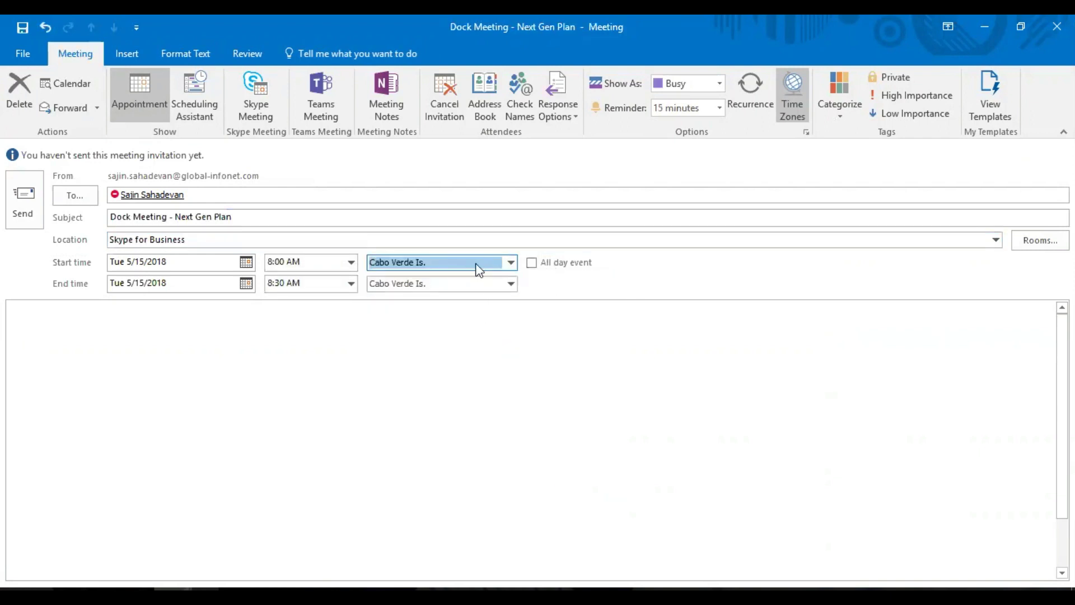
{"action": "left_click", "coordinate": [475, 263]}
{"action": "scroll", "coordinate": [504, 336], "scroll_direction": "up", "scroll_amount": 7}
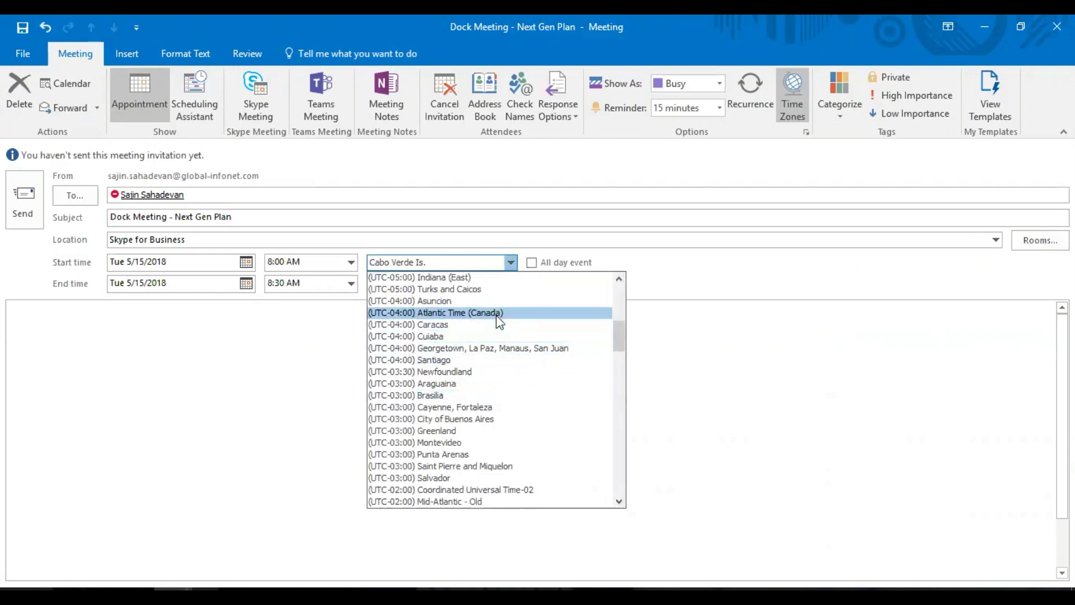
{"action": "scroll", "coordinate": [496, 317], "scroll_direction": "up", "scroll_amount": 5}
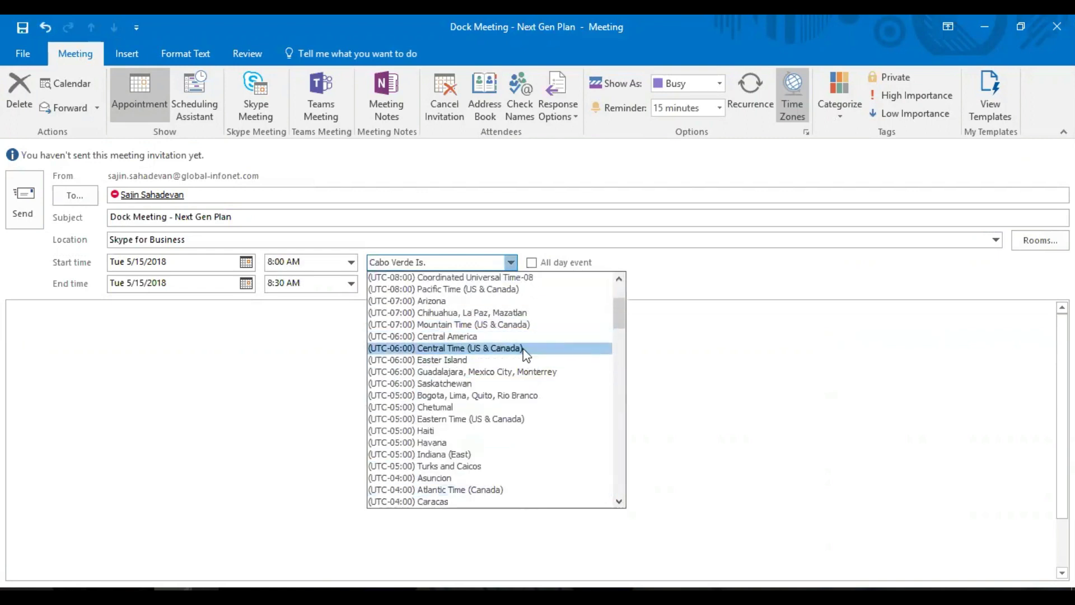
{"action": "left_click", "coordinate": [546, 418]}
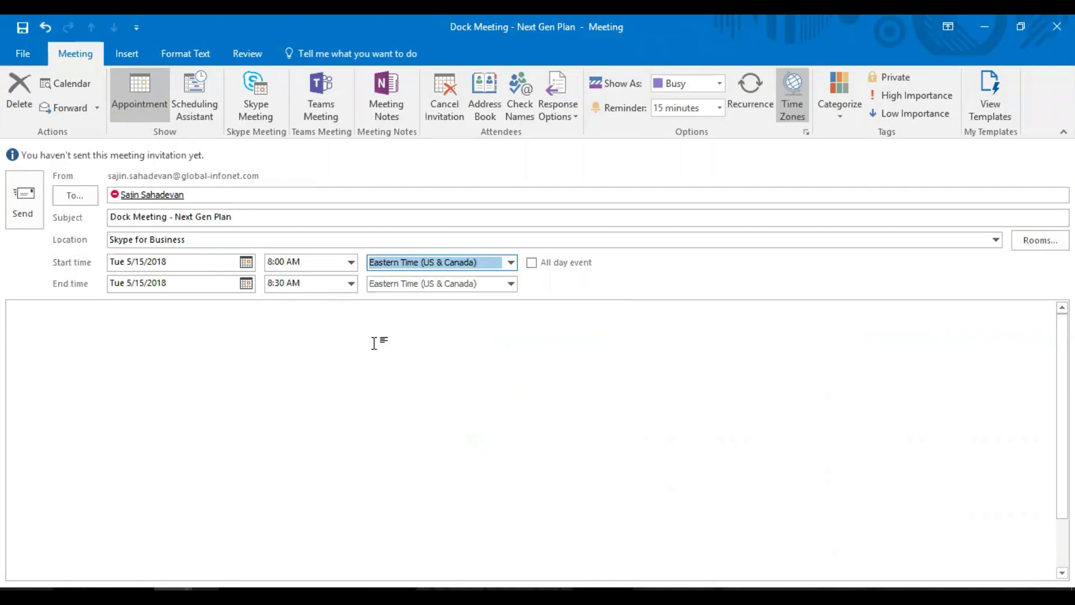
Set the start time to 9:00 AM, write 'Meeting Invite!' in the body, and send the invitation.
{"action": "left_click", "coordinate": [312, 264]}
{"action": "left_click_drag", "start_coordinate": [312, 264], "coordinate": [220, 279]}
{"action": "type", "text": "9:"}
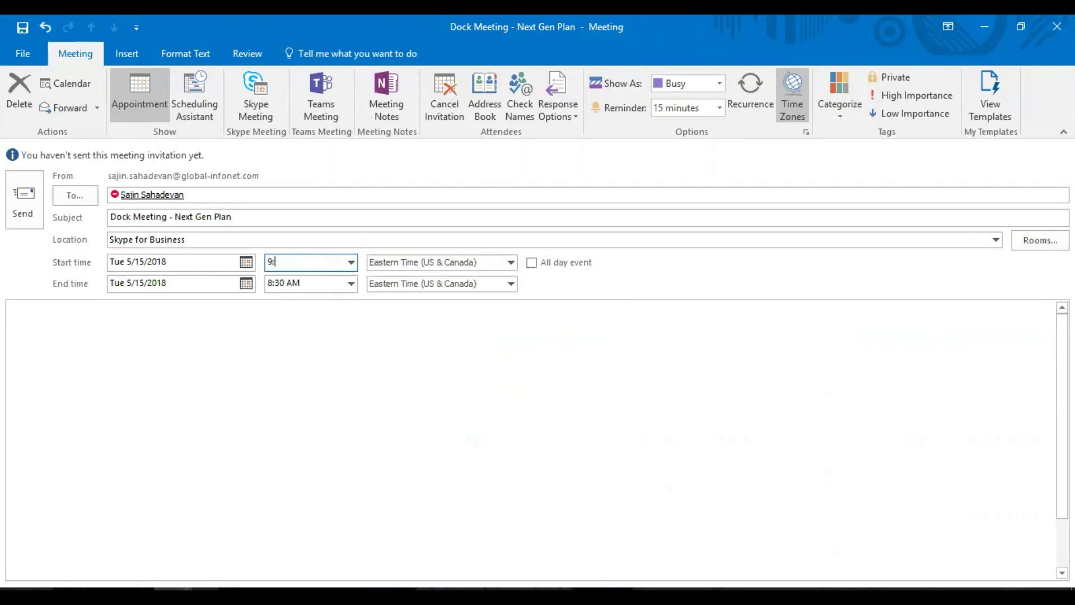
{"action": "type", "text": "00"}
{"action": "left_click", "coordinate": [286, 305]}
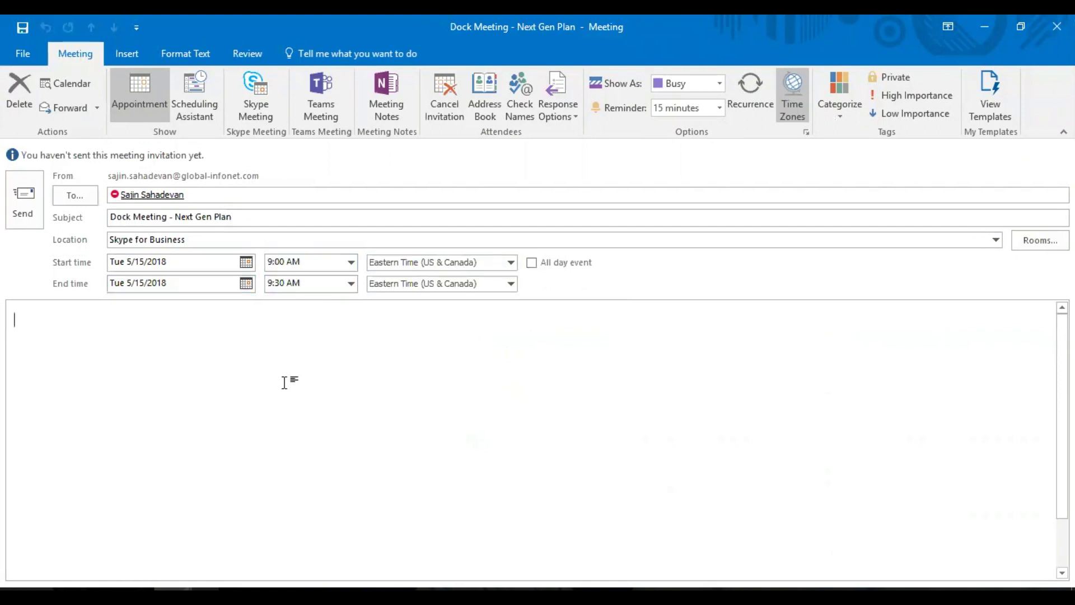
{"action": "type", "text": "eet"}
{"action": "key", "text": "BackSpace"}
{"action": "key", "text": "BackSpace"}
{"action": "key", "text": "BackSpace"}
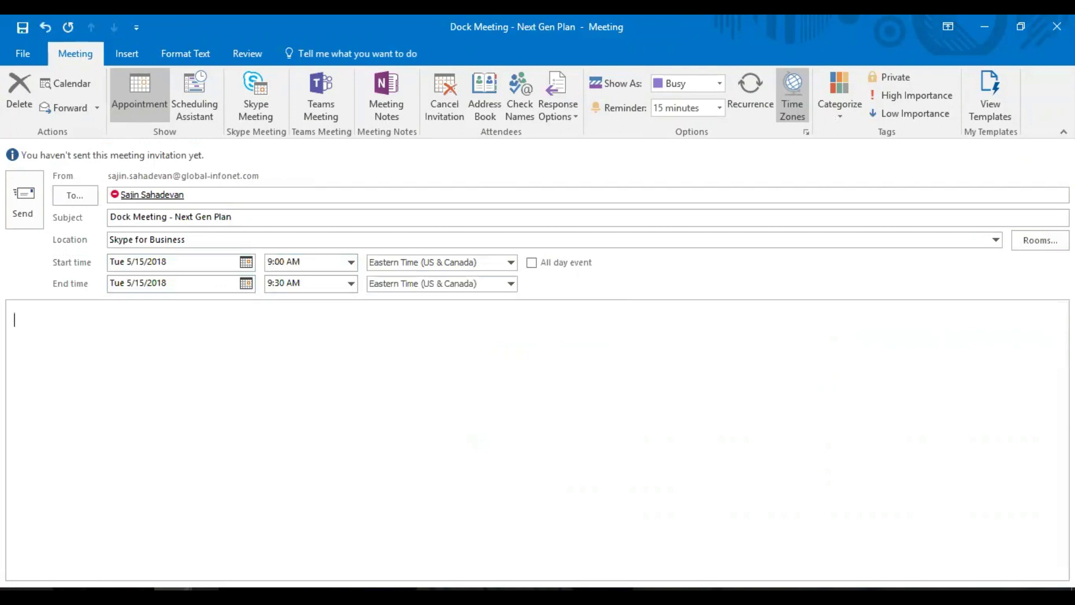
{"action": "type", "text": "Meeting Invite!"}
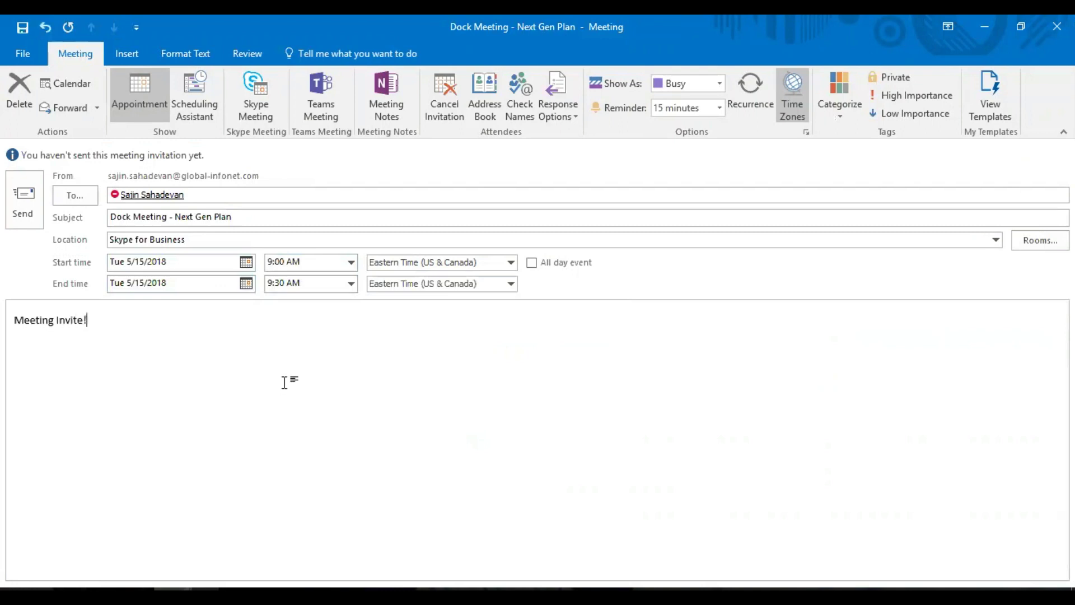
{"action": "left_click", "coordinate": [22, 207]}
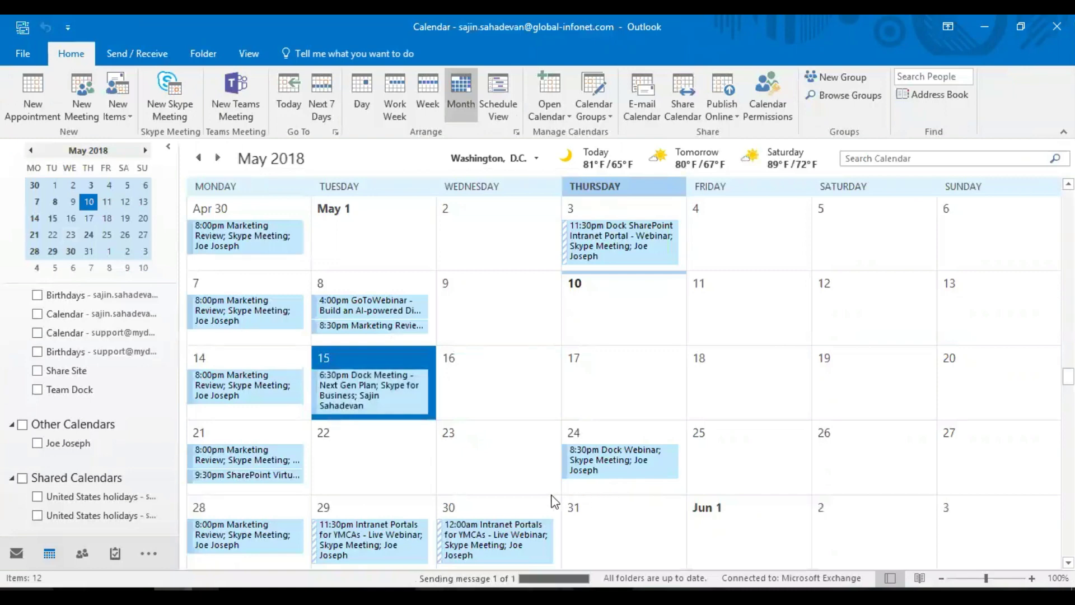
Preview the Dock Meeting's details on May 15, then switch to the Google Calendar browser window.
{"action": "mouse_move", "coordinate": [375, 389]}
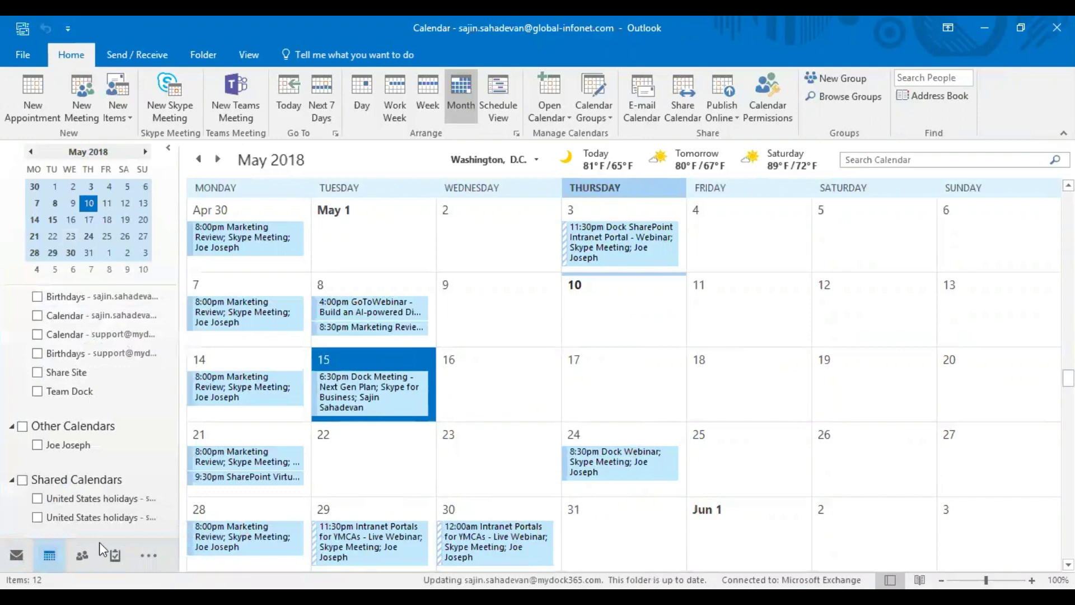
{"action": "mouse_move", "coordinate": [390, 413]}
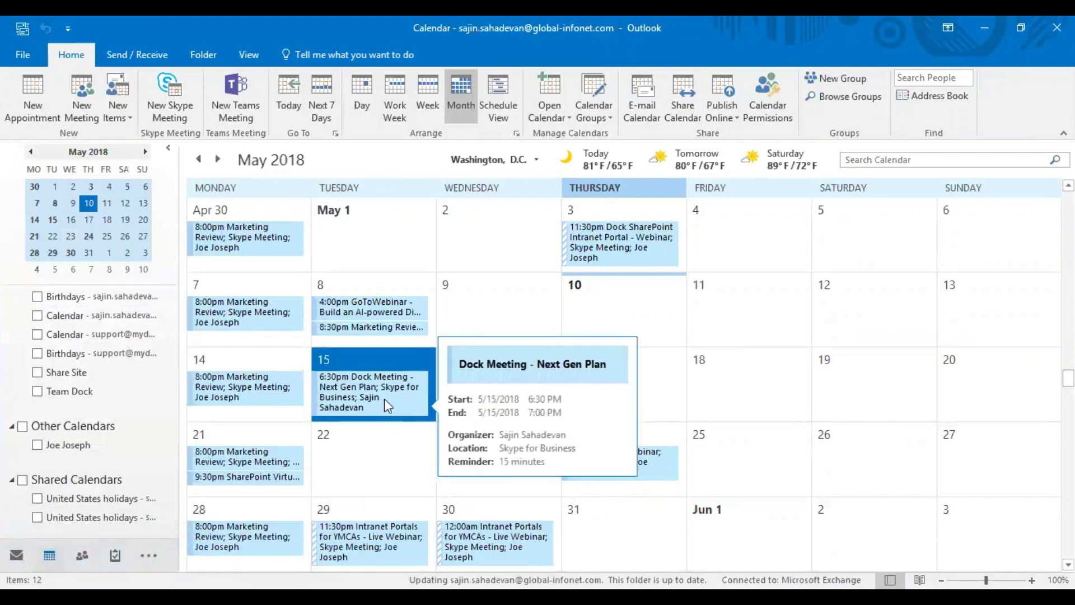
{"action": "left_click", "coordinate": [327, 597]}
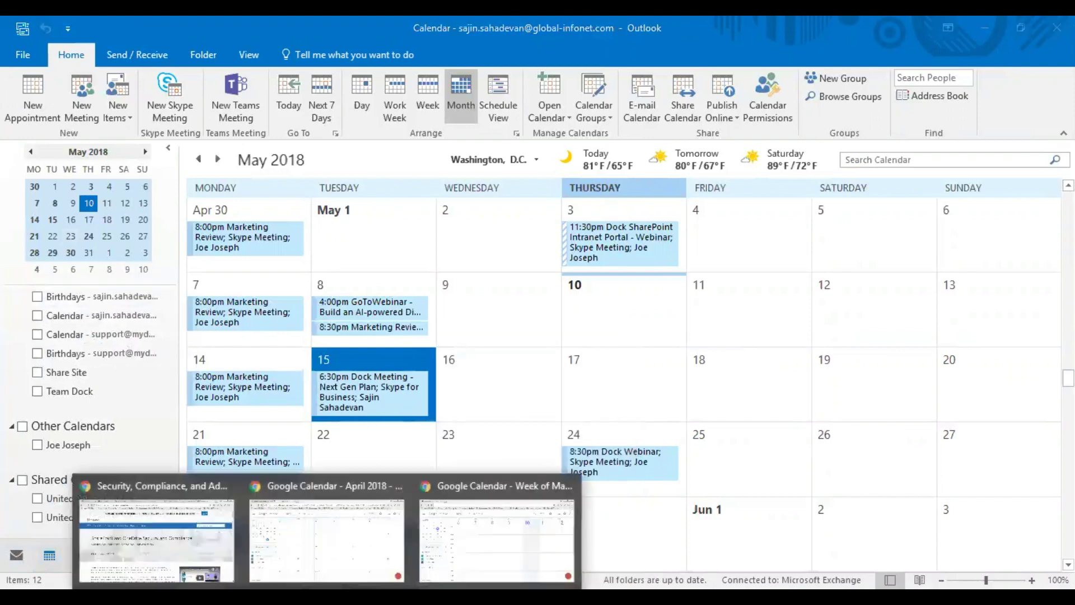
{"action": "left_click", "coordinate": [202, 532]}
{"action": "left_click", "coordinate": [358, 546]}
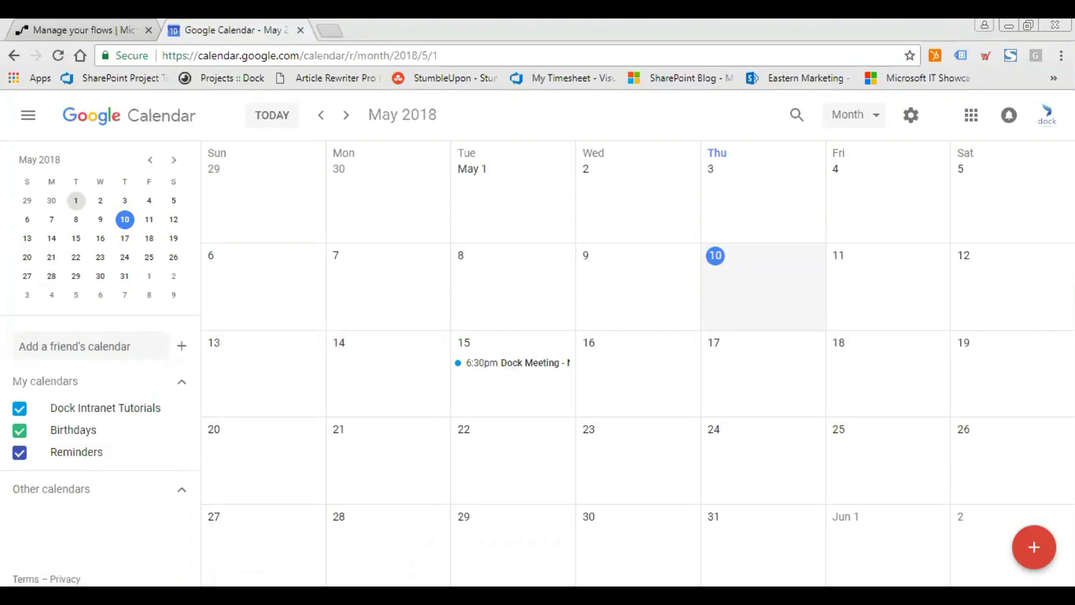
{"action": "mouse_move", "coordinate": [172, 595]}
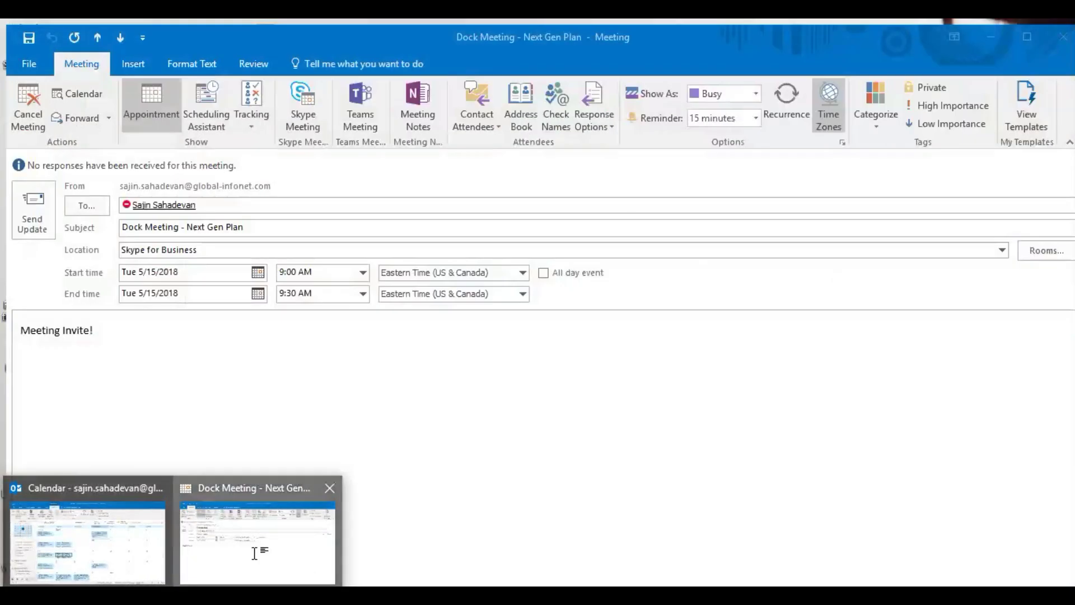
{"action": "left_click", "coordinate": [256, 555]}
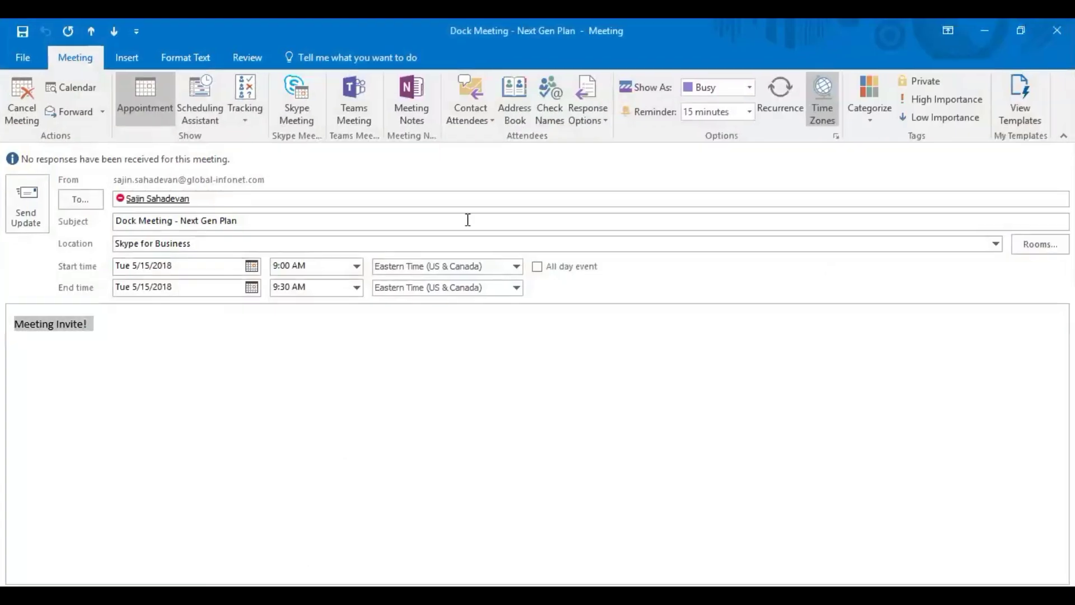
{"action": "left_click", "coordinate": [985, 28]}
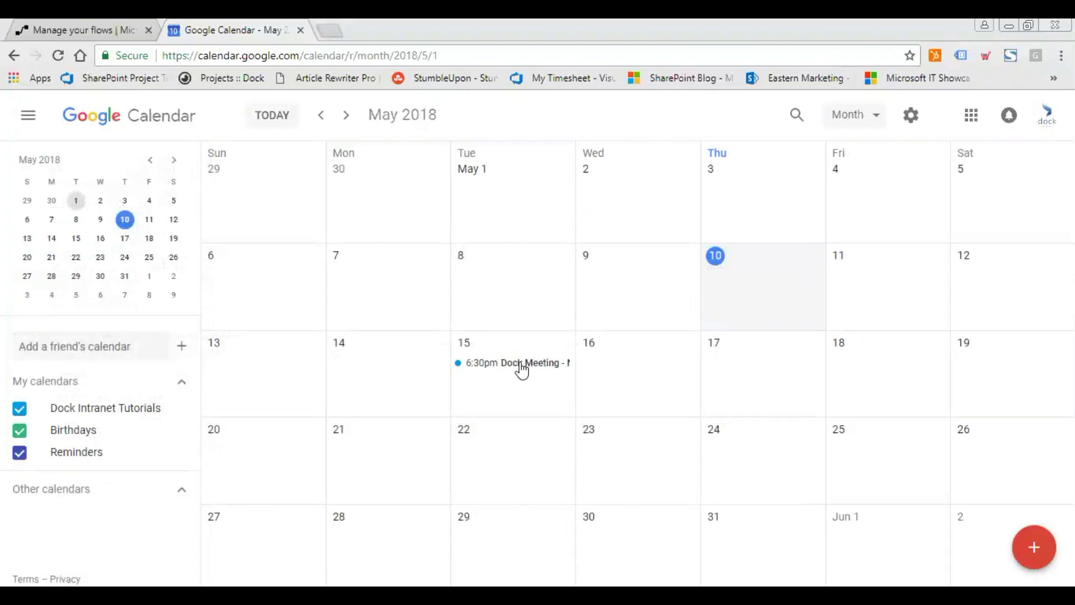
{"action": "double_click", "coordinate": [521, 369]}
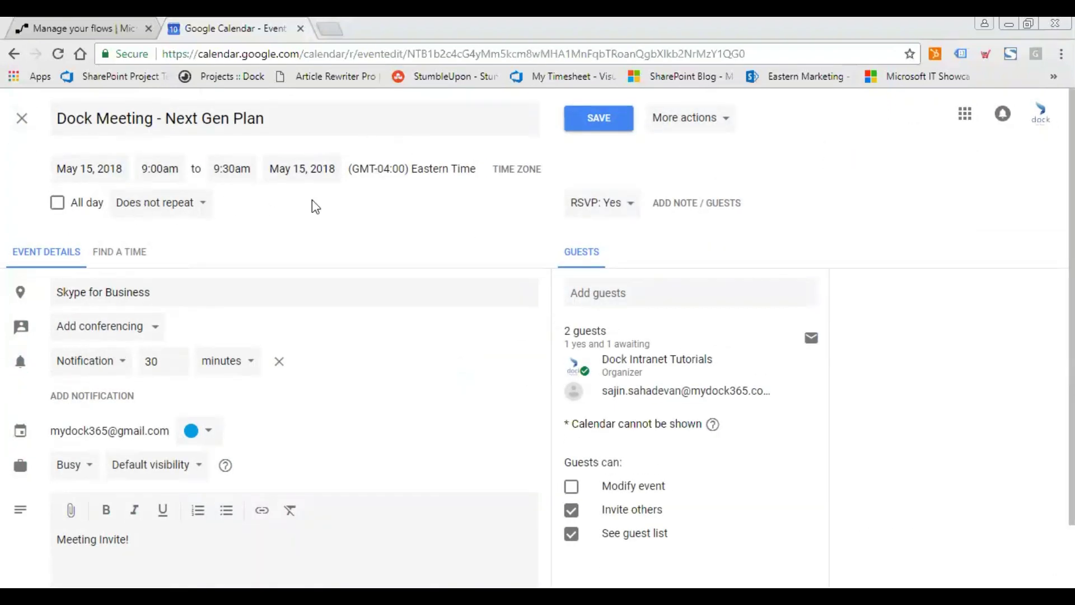
{"action": "scroll", "coordinate": [408, 358], "scroll_direction": "down", "scroll_amount": 1}
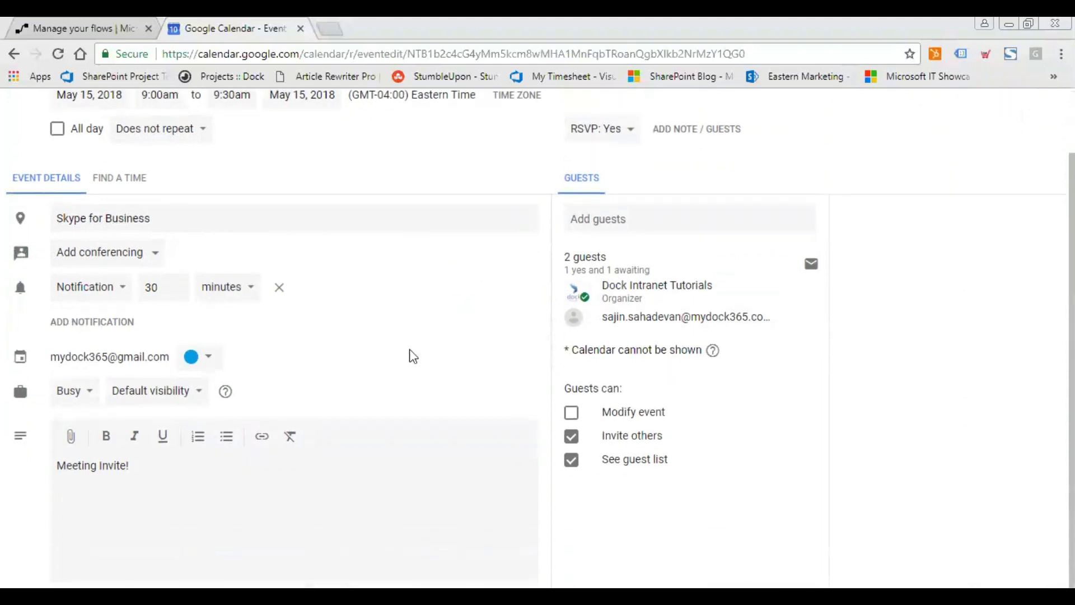
{"action": "scroll", "coordinate": [356, 377], "scroll_direction": "up", "scroll_amount": 1}
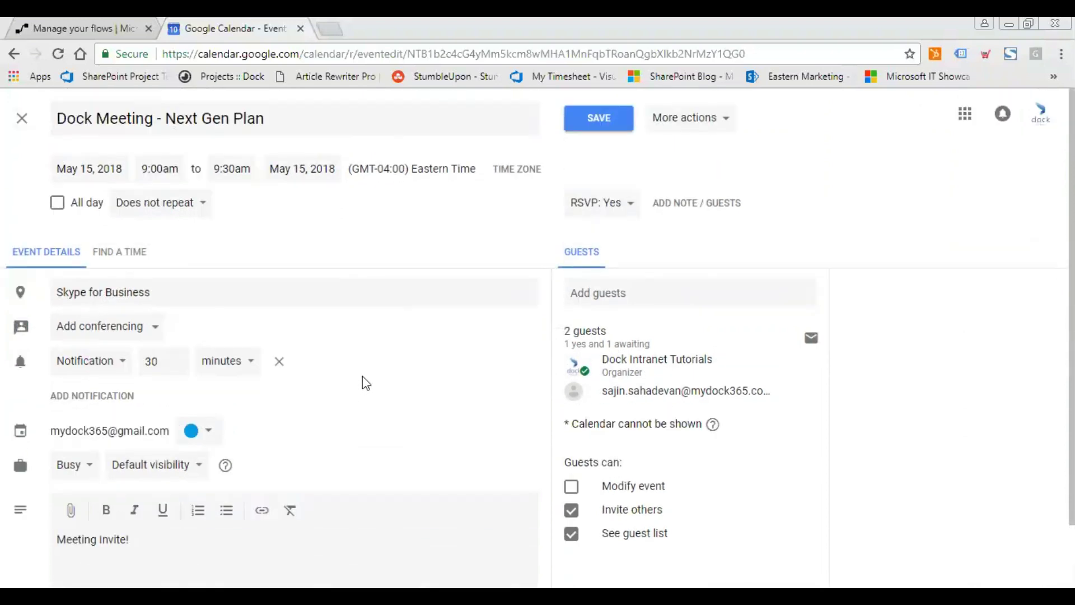
{"action": "left_click", "coordinate": [29, 116]}
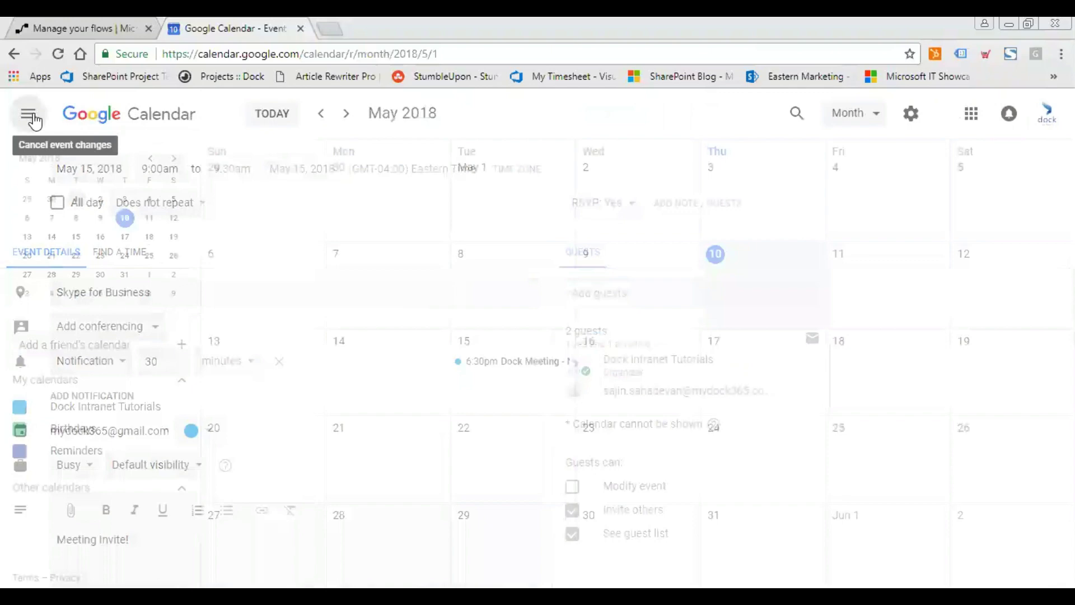